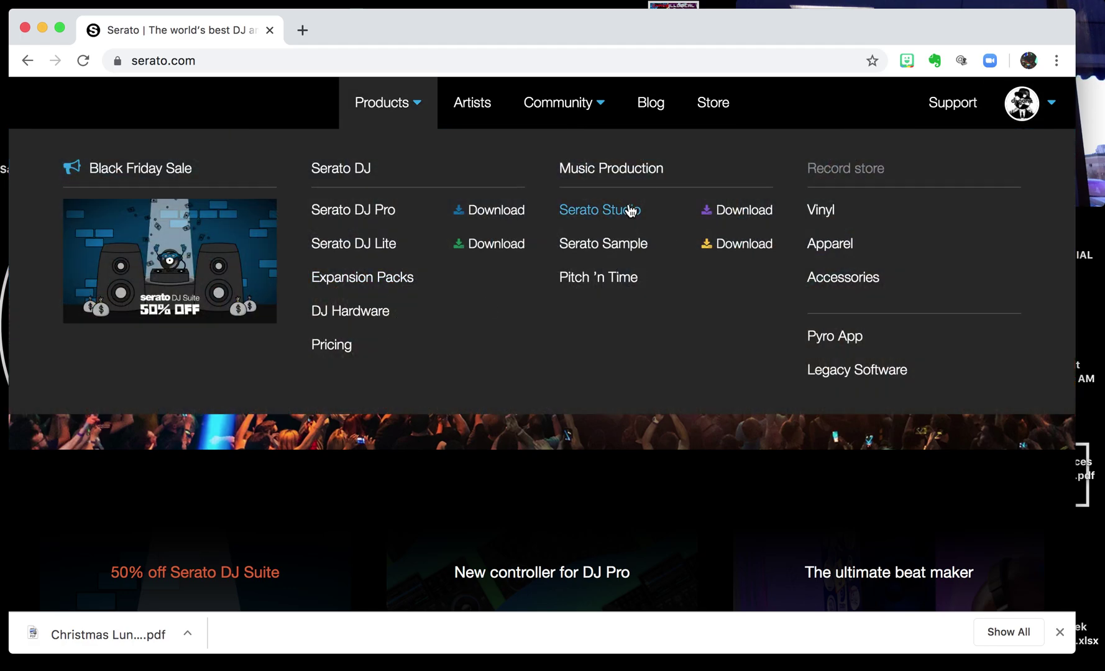
- Open the Serato Studio product page from the Serato products list
left_click(630, 211)
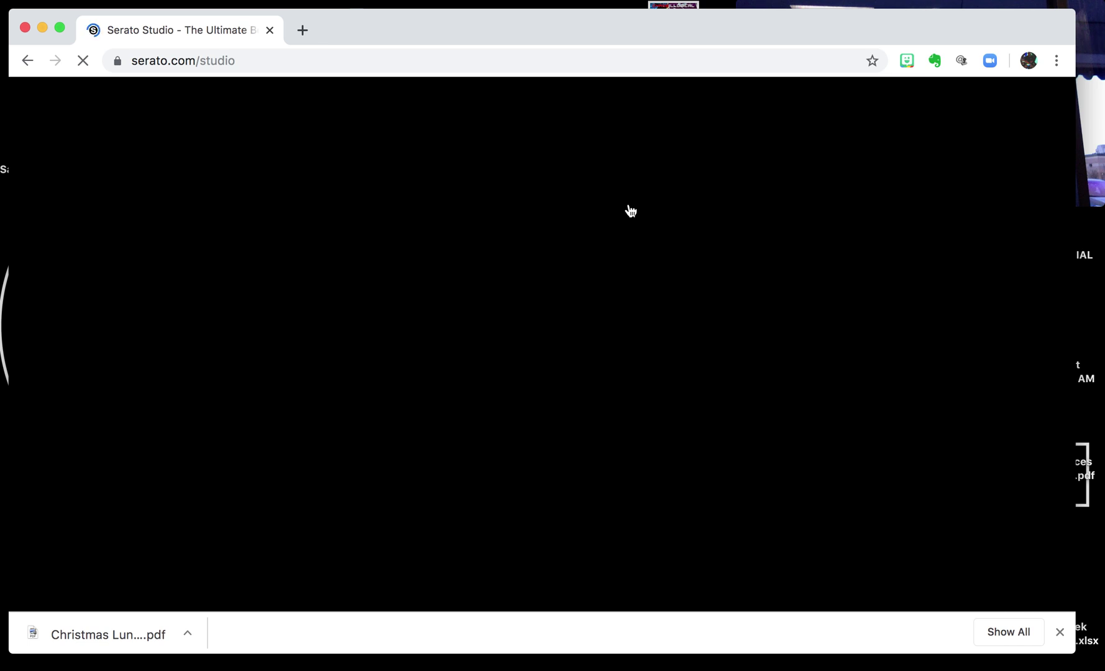
scroll(631, 211, "down", 5)
scroll(631, 211, "down", 2)
scroll(676, 316, "down", 3)
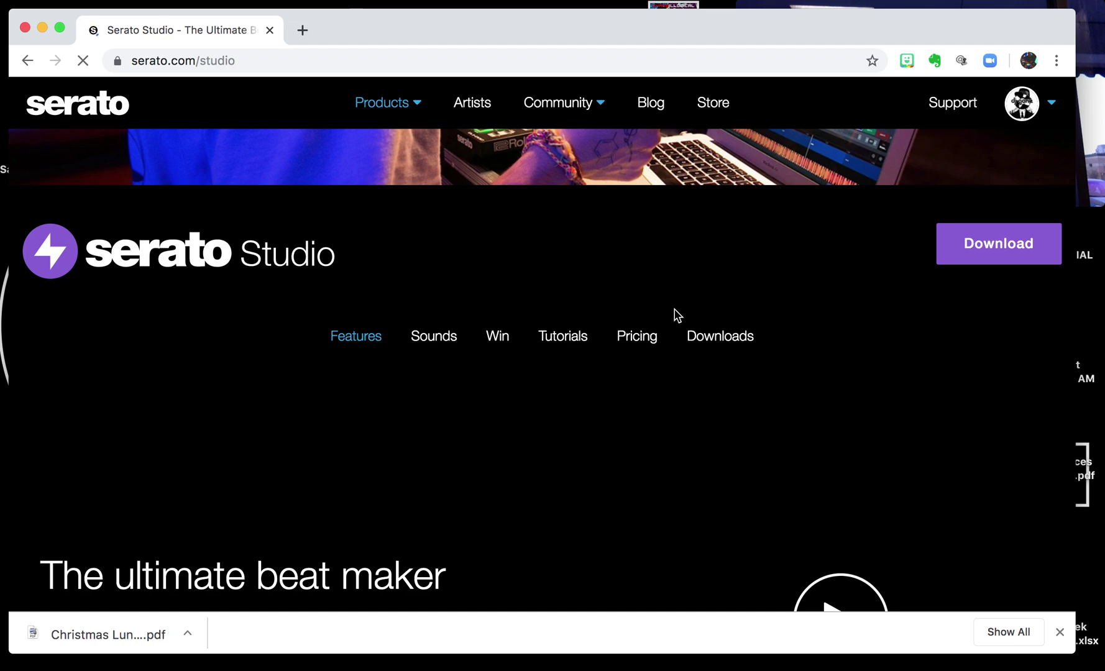
scroll(648, 345, "down", 3)
scroll(628, 349, "down", 2)
scroll(628, 349, "up", 3)
scroll(628, 349, "up", 3)
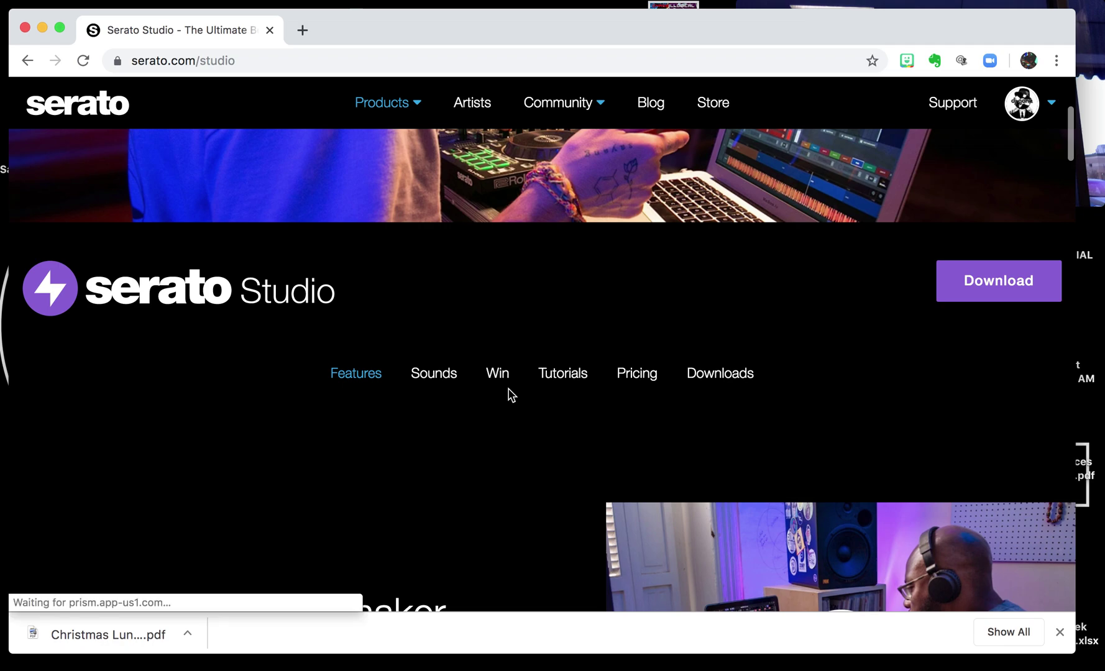
- Go to the Serato Studio Sound Packs section of the product page
left_click(440, 373)
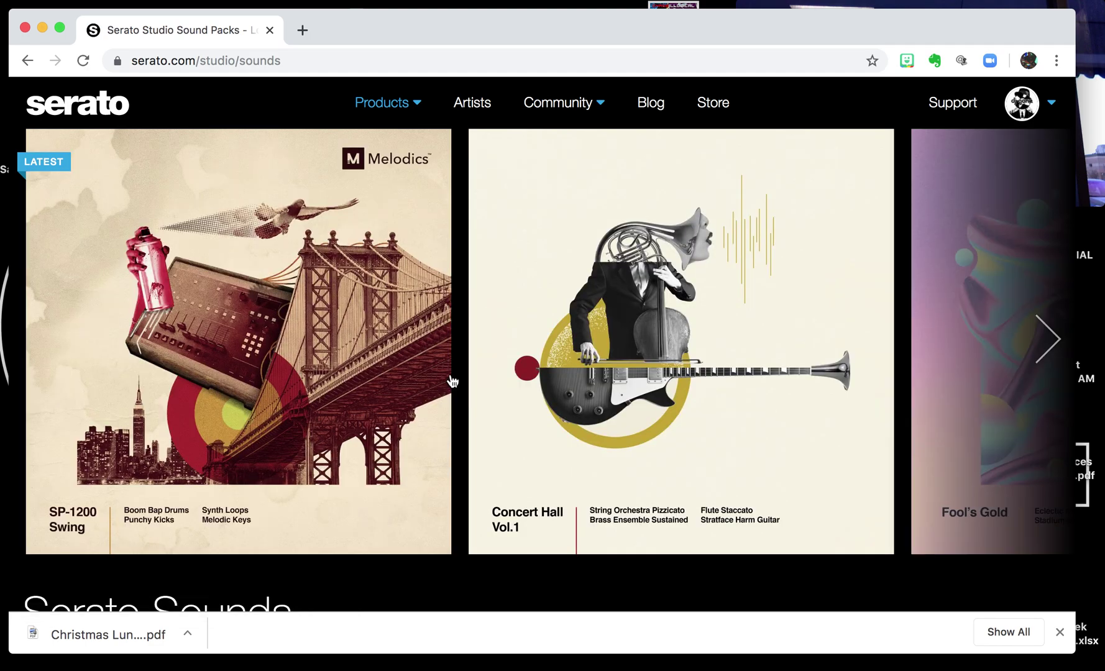
scroll(451, 345, "down", 5)
scroll(435, 251, "down", 5)
scroll(435, 250, "down", 3)
scroll(435, 250, "down", 3)
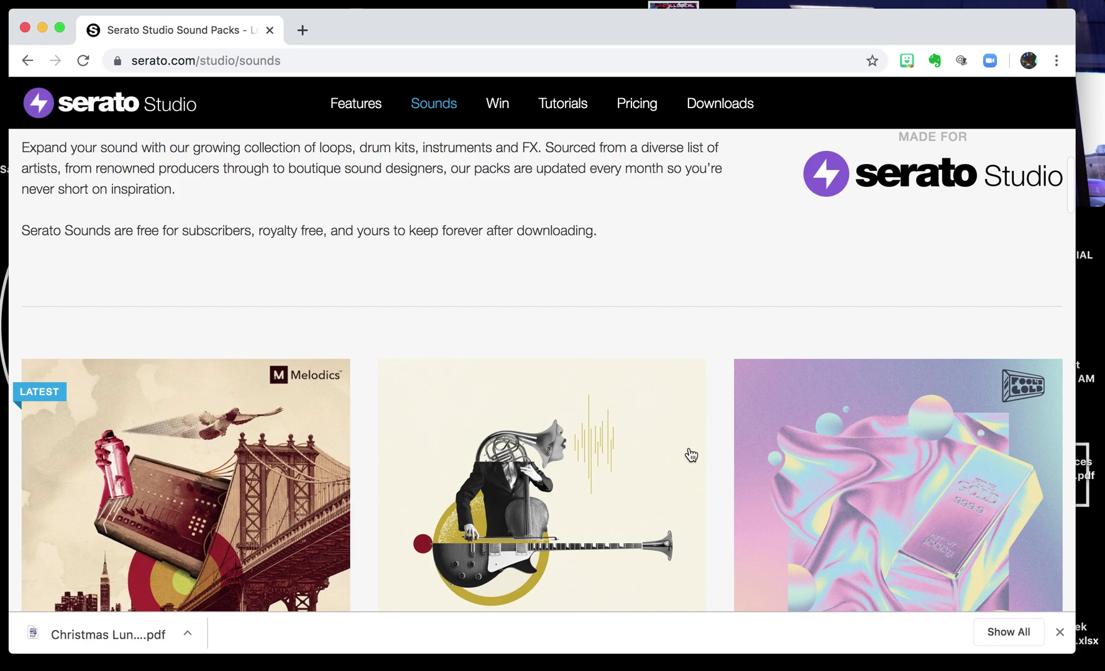
scroll(505, 238, "down", 4)
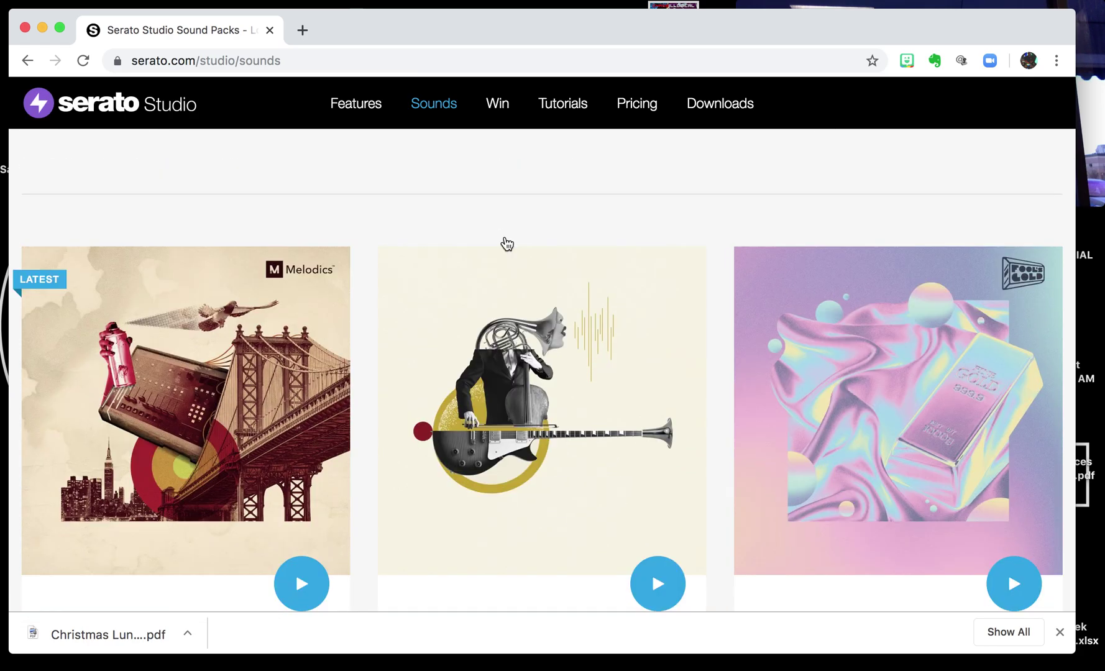
scroll(690, 302, "down", 5)
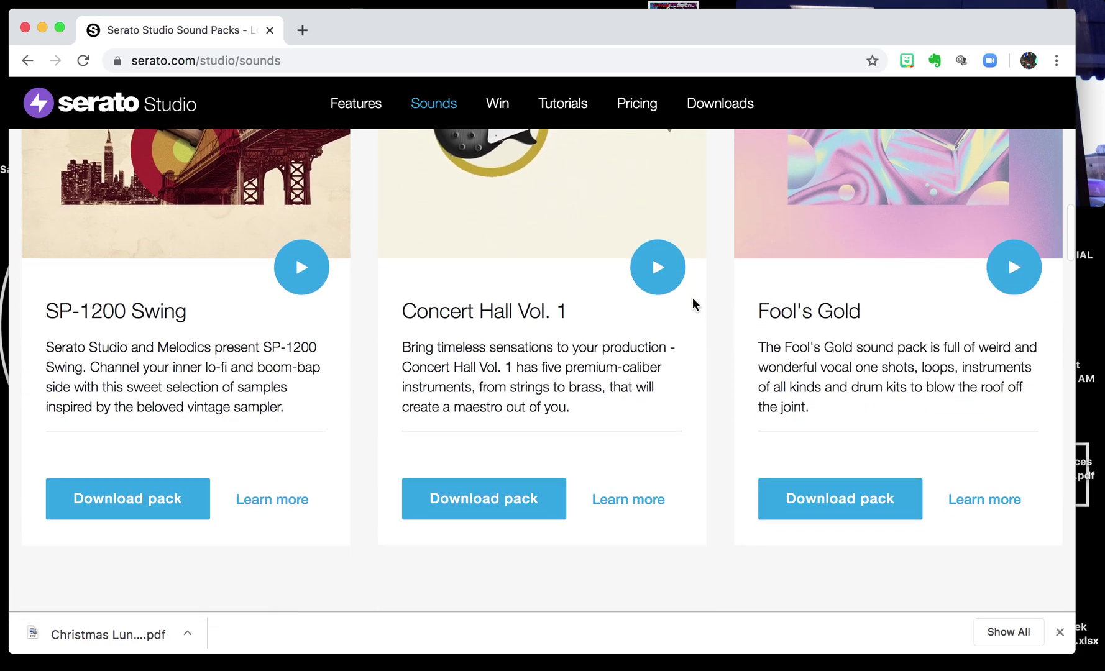
scroll(692, 297, "up", 5)
scroll(692, 297, "down", 3)
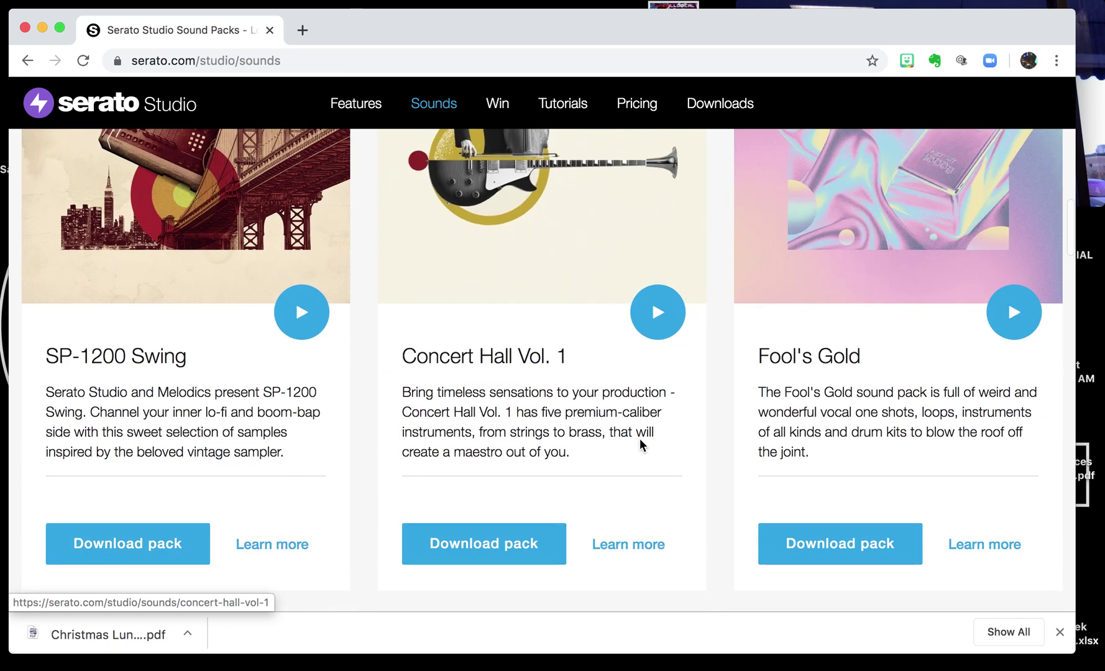
scroll(656, 422, "down", 5)
scroll(630, 414, "down", 3)
scroll(630, 419, "down", 5)
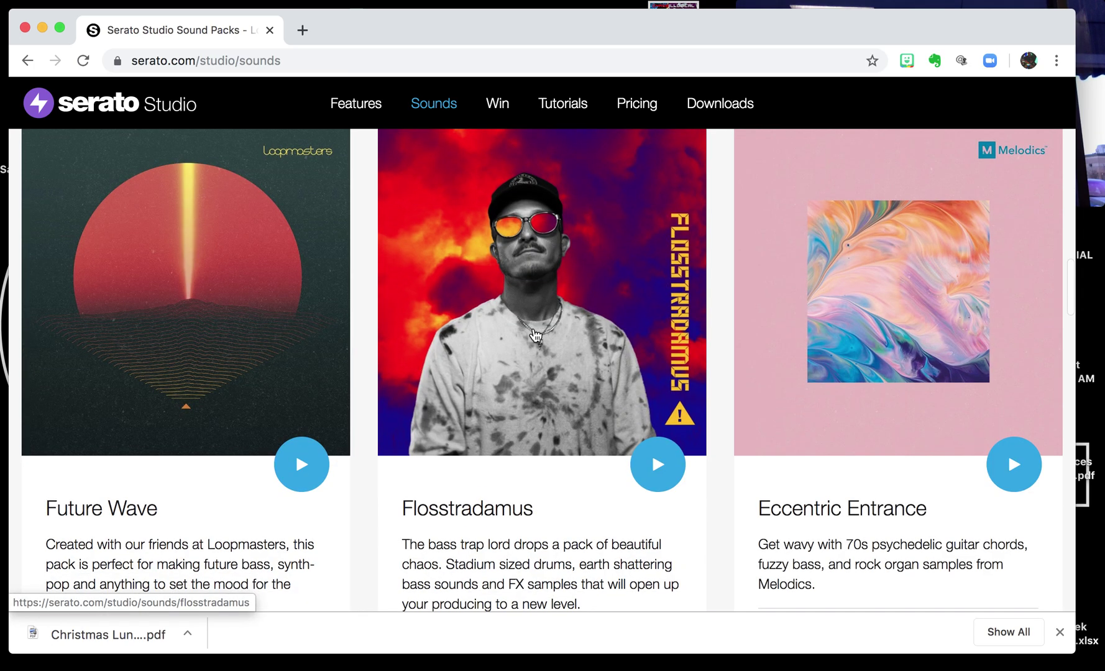
scroll(630, 419, "down", 5)
scroll(533, 327, "down", 5)
scroll(533, 326, "down", 5)
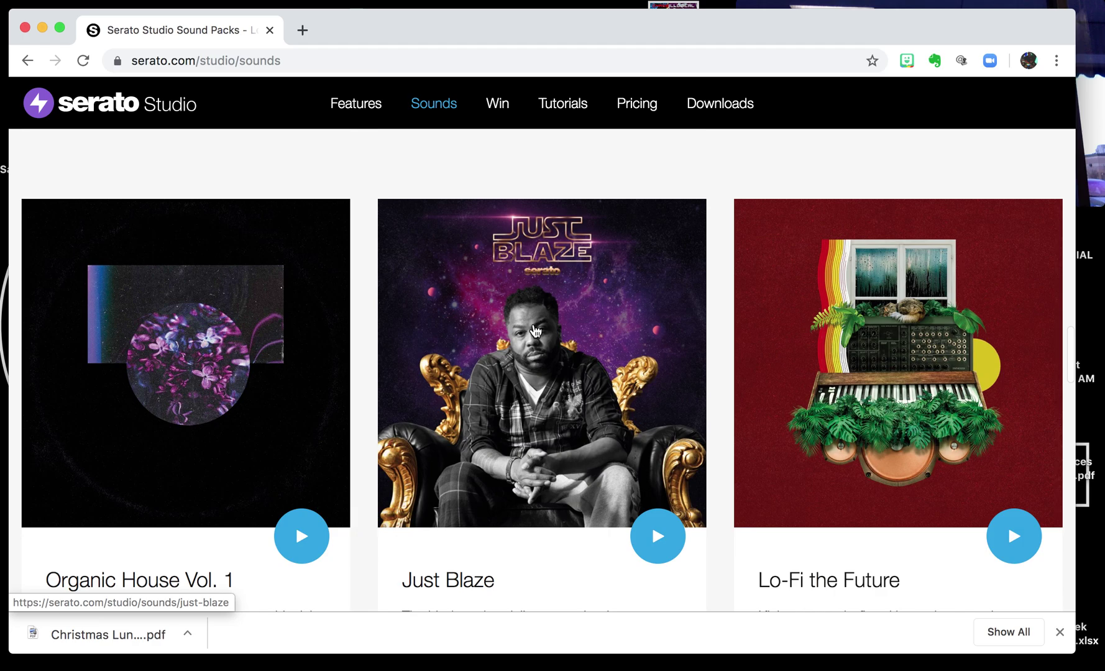
scroll(533, 327, "down", 3)
scroll(534, 326, "down", 2)
scroll(523, 251, "down", 4)
scroll(523, 251, "down", 2)
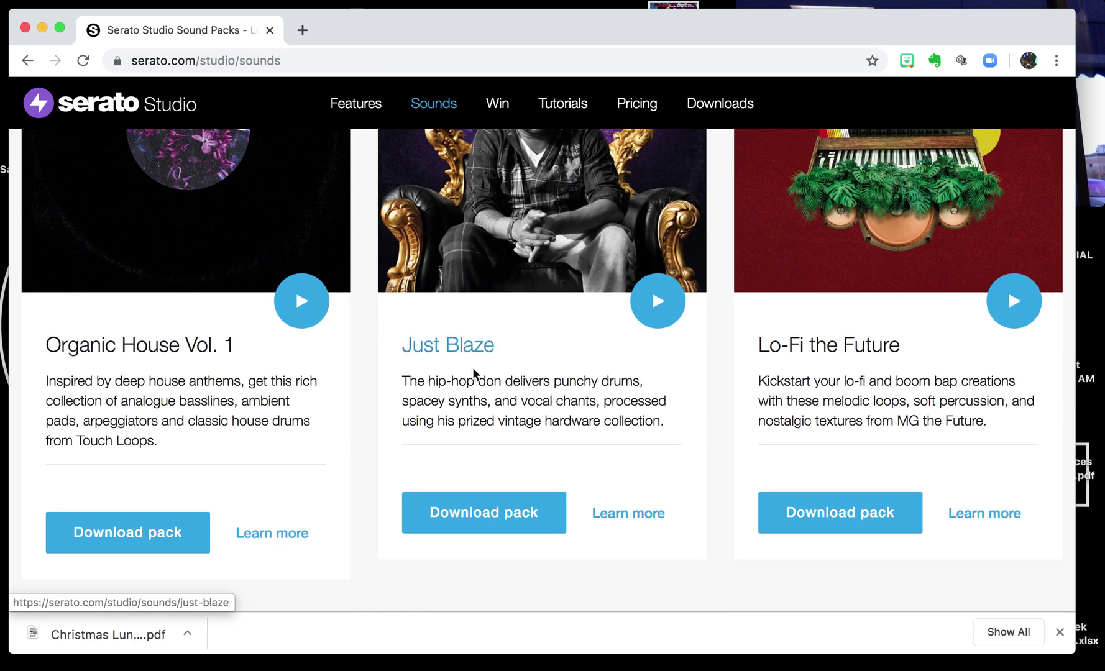
scroll(473, 367, "up", 5)
scroll(473, 367, "up", 4)
scroll(472, 367, "up", 4)
scroll(472, 367, "up", 3)
scroll(472, 366, "up", 2)
scroll(472, 367, "up", 5)
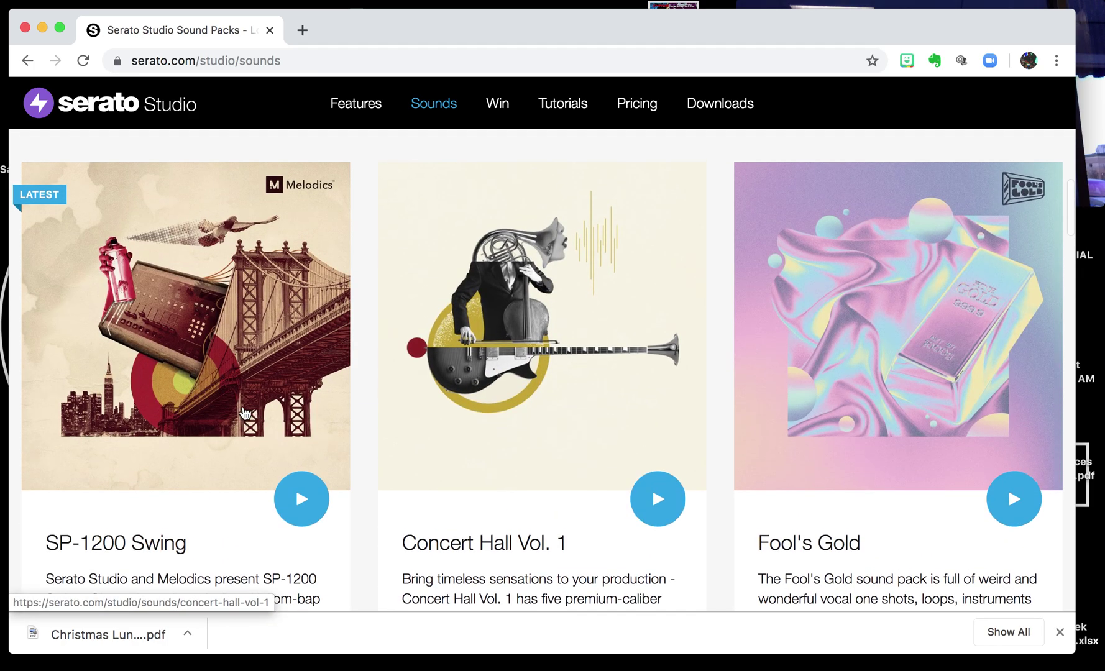
scroll(474, 374, "up", 1)
- Open the SP-1200 Swing sound pack page from the pack grid
left_click(255, 301)
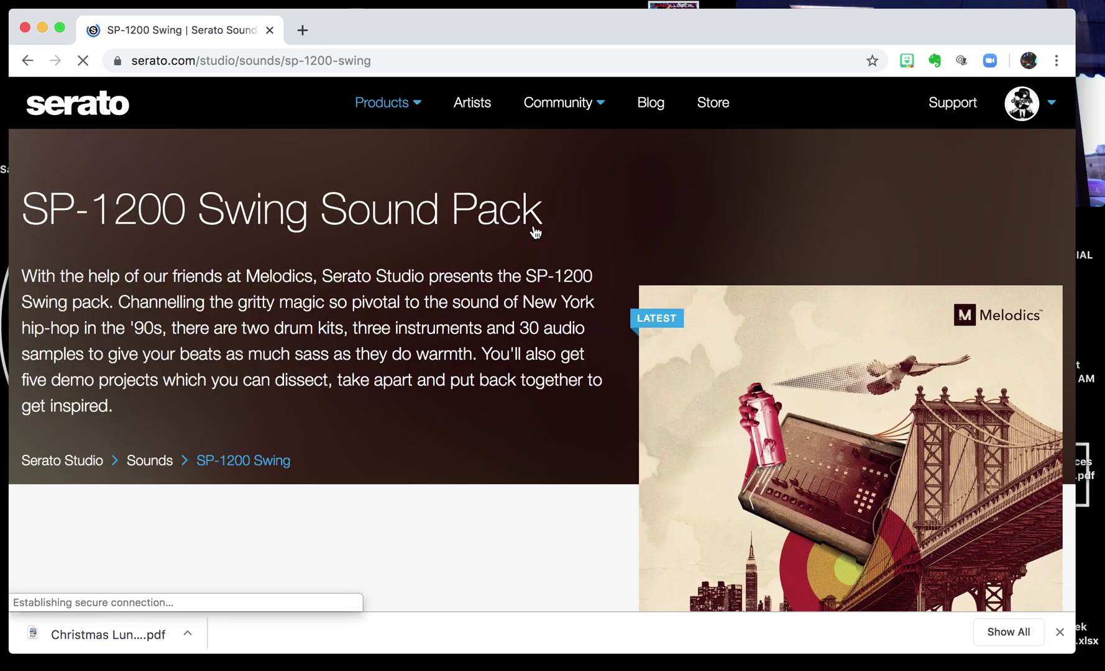
scroll(603, 214, "down", 3)
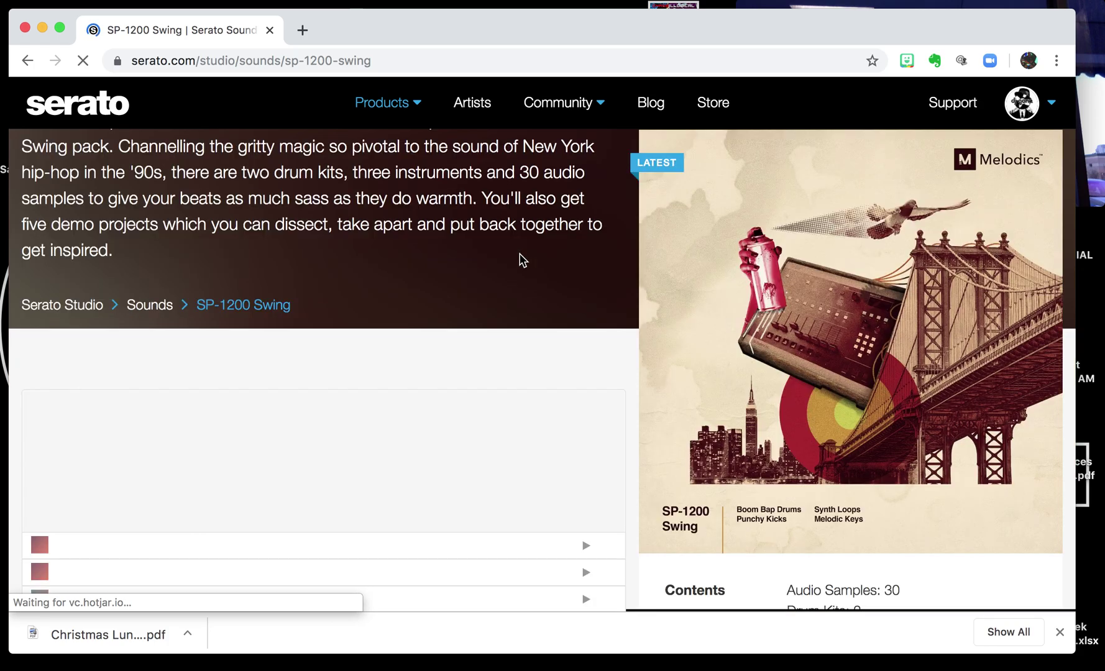
scroll(522, 259, "down", 3)
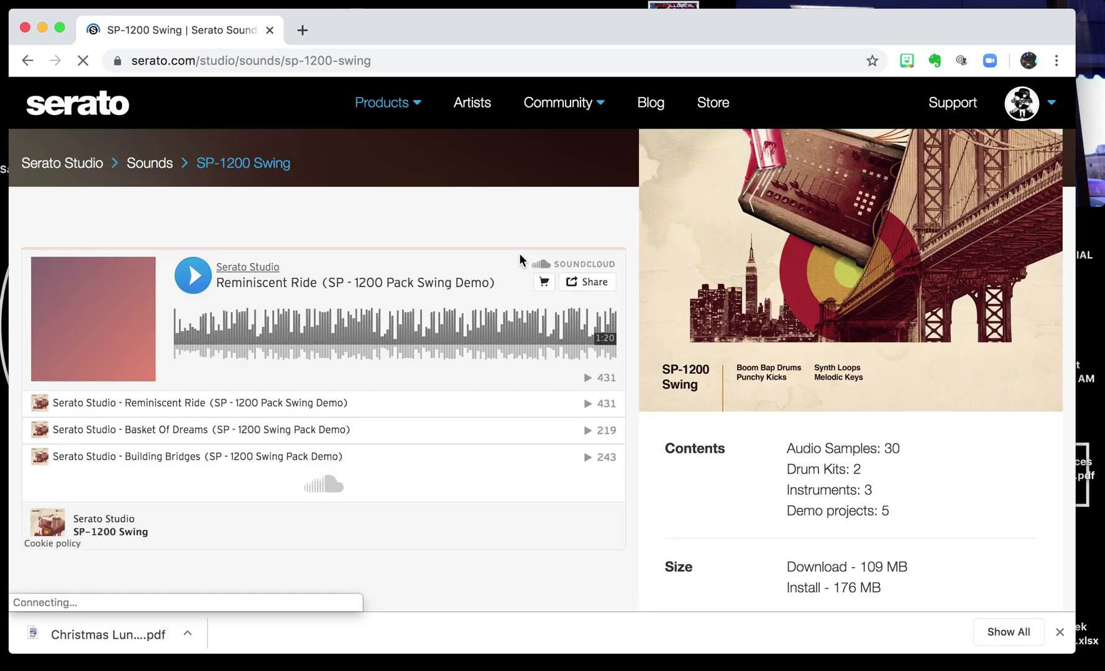
scroll(519, 252, "down", 2)
scroll(544, 345, "down", 2)
scroll(565, 462, "down", 2)
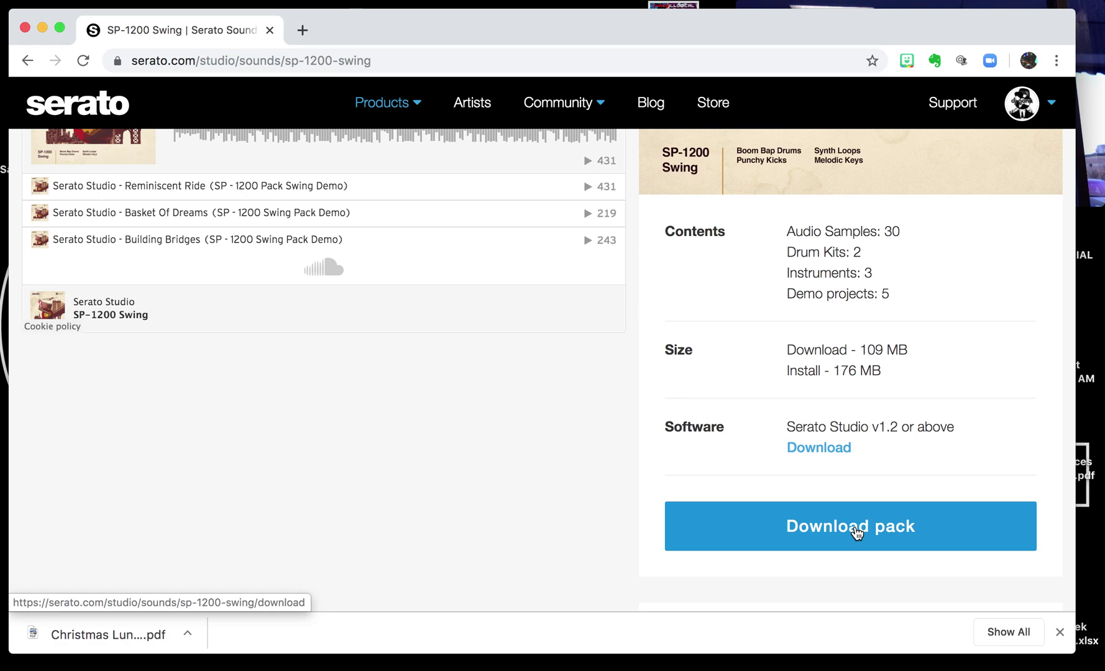
left_click(855, 531)
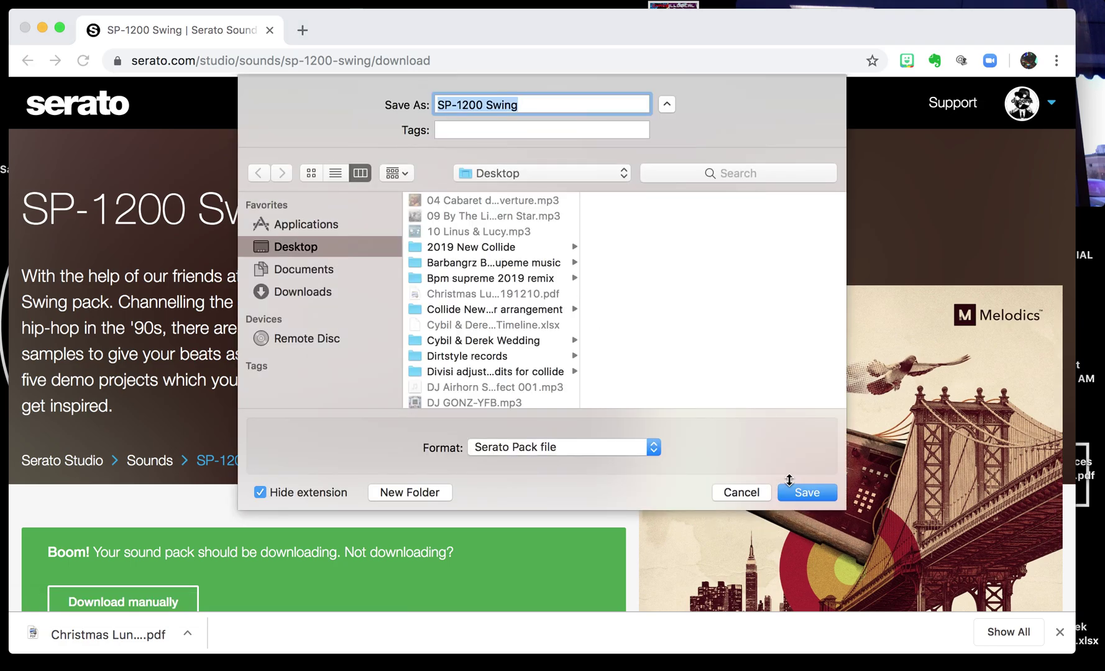
- Save the SP-1200 Swing Serato Pack file to the Desktop
left_click(790, 484)
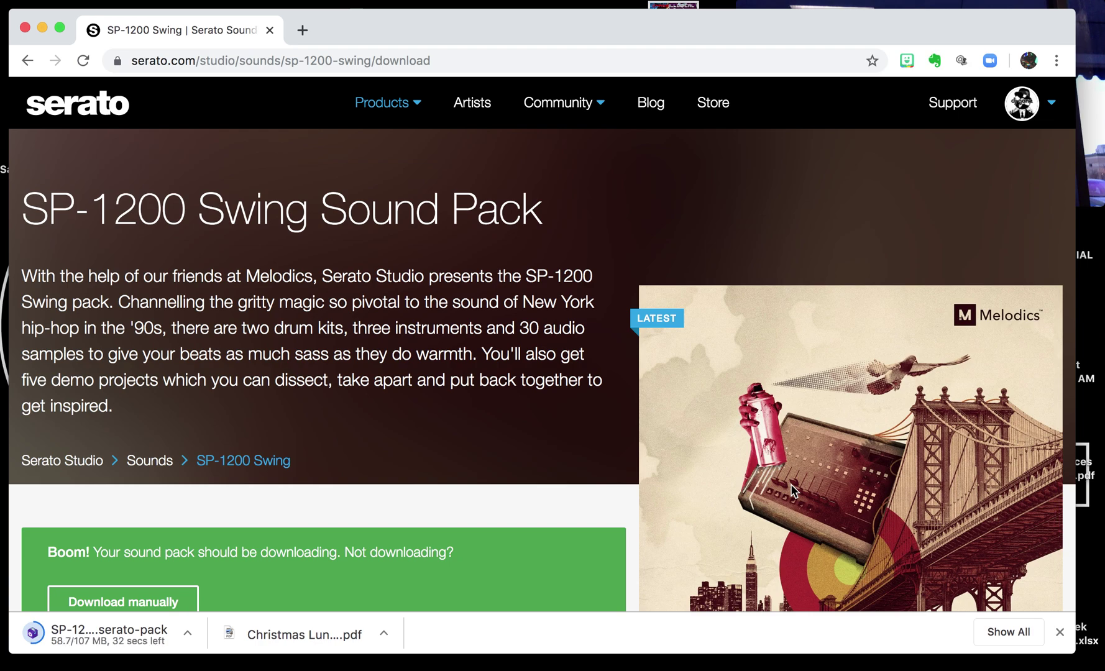
scroll(451, 429, "down", 3)
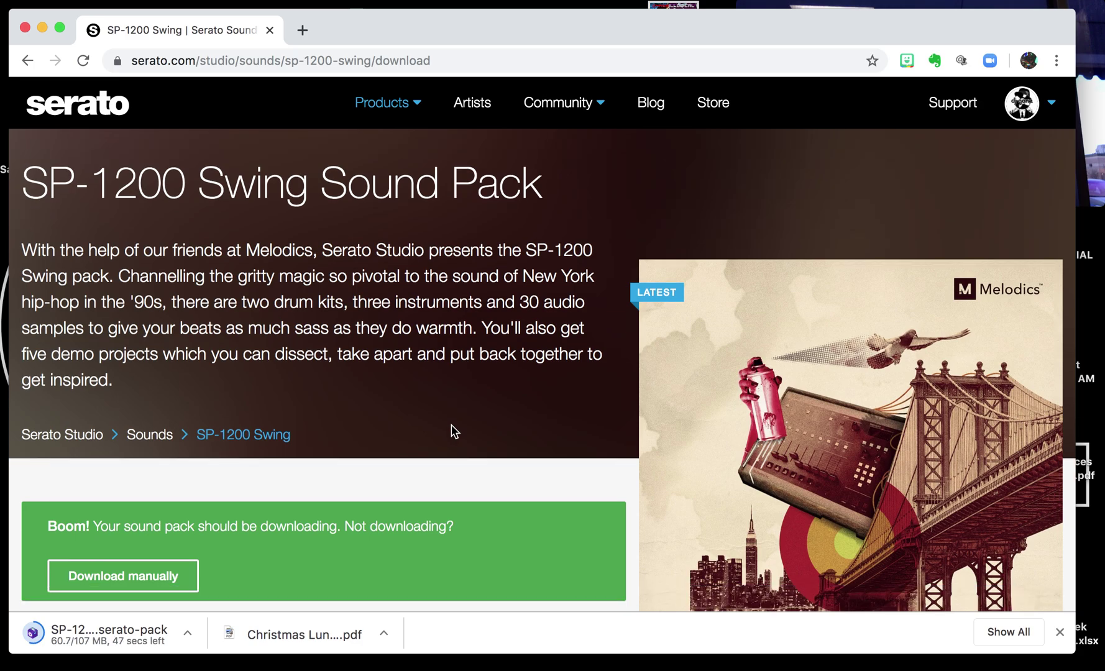
scroll(451, 429, "down", 3)
scroll(451, 429, "down", 2)
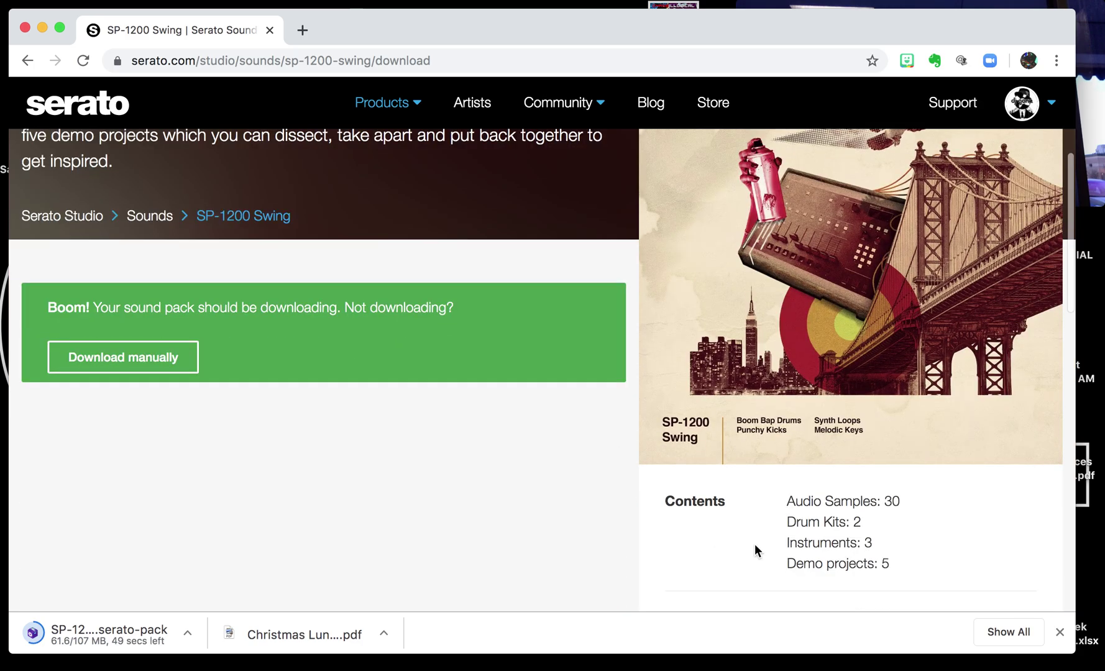
scroll(825, 502, "down", 2)
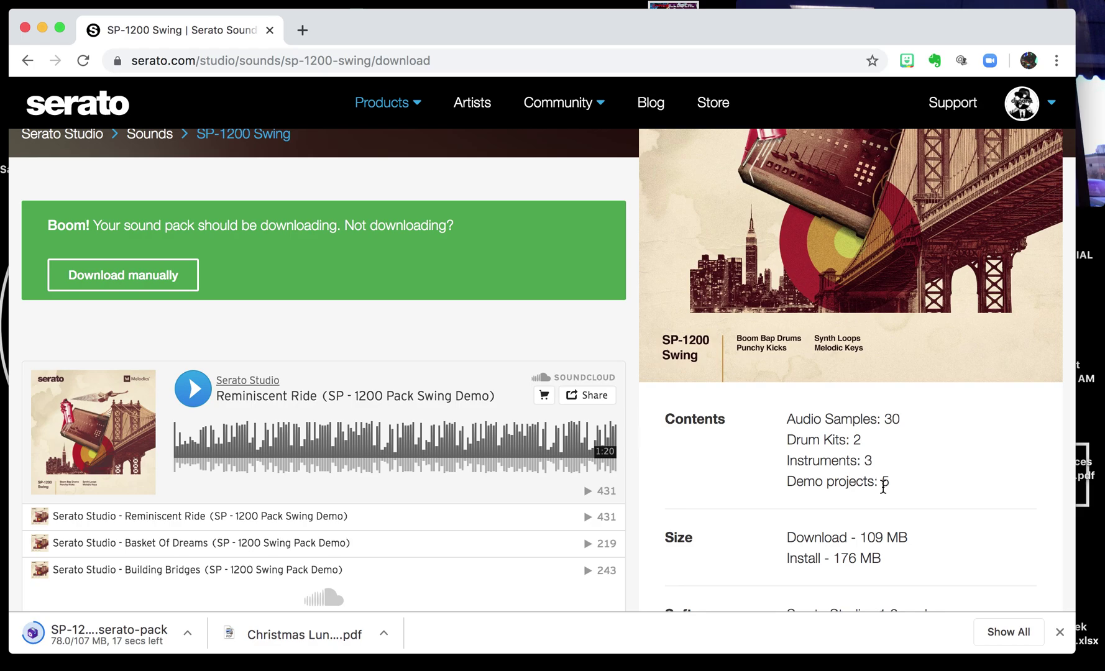
scroll(751, 431, "down", 2)
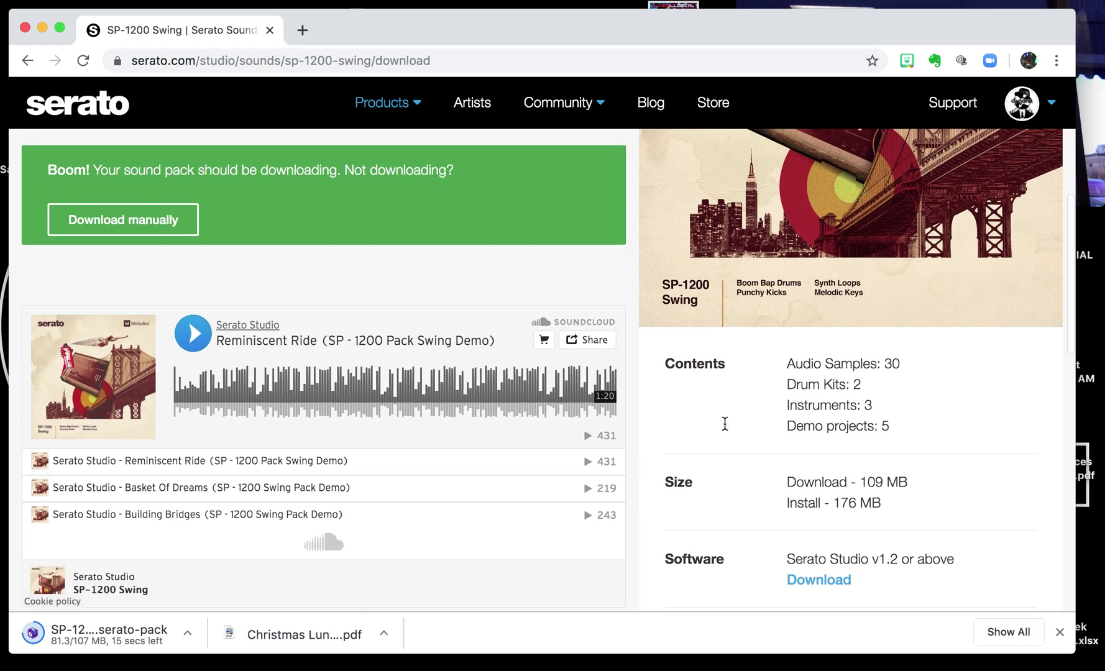
scroll(750, 431, "down", 2)
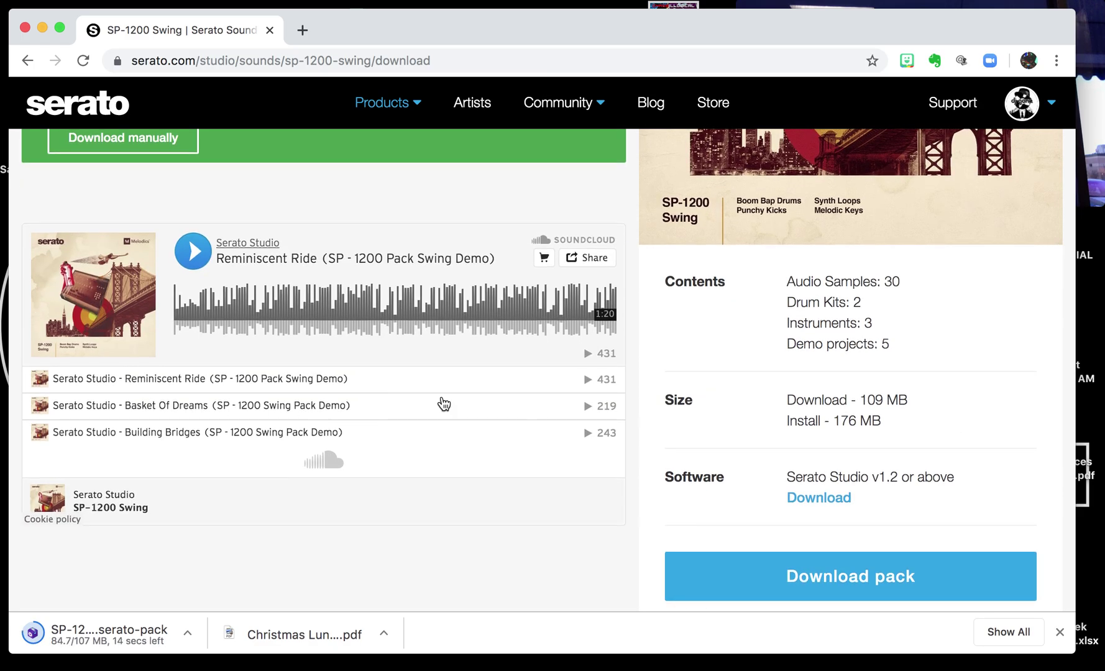
scroll(732, 356, "down", 1)
scroll(732, 355, "down", 2)
scroll(732, 356, "down", 2)
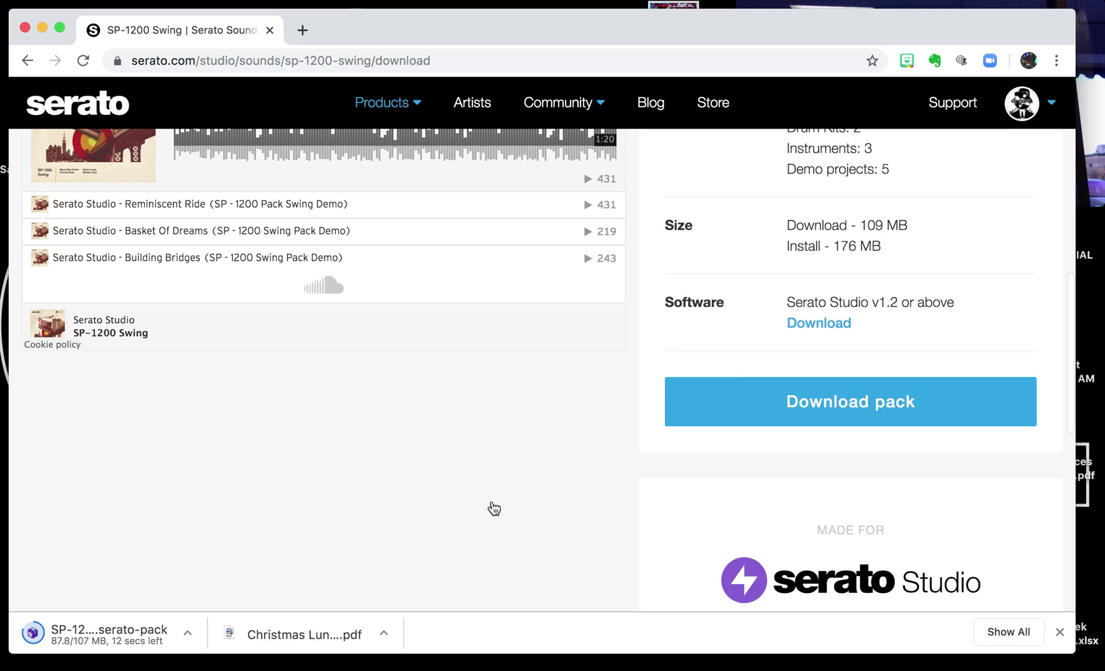
scroll(486, 502, "down", 3)
scroll(486, 508, "down", 2)
scroll(487, 509, "down", 2)
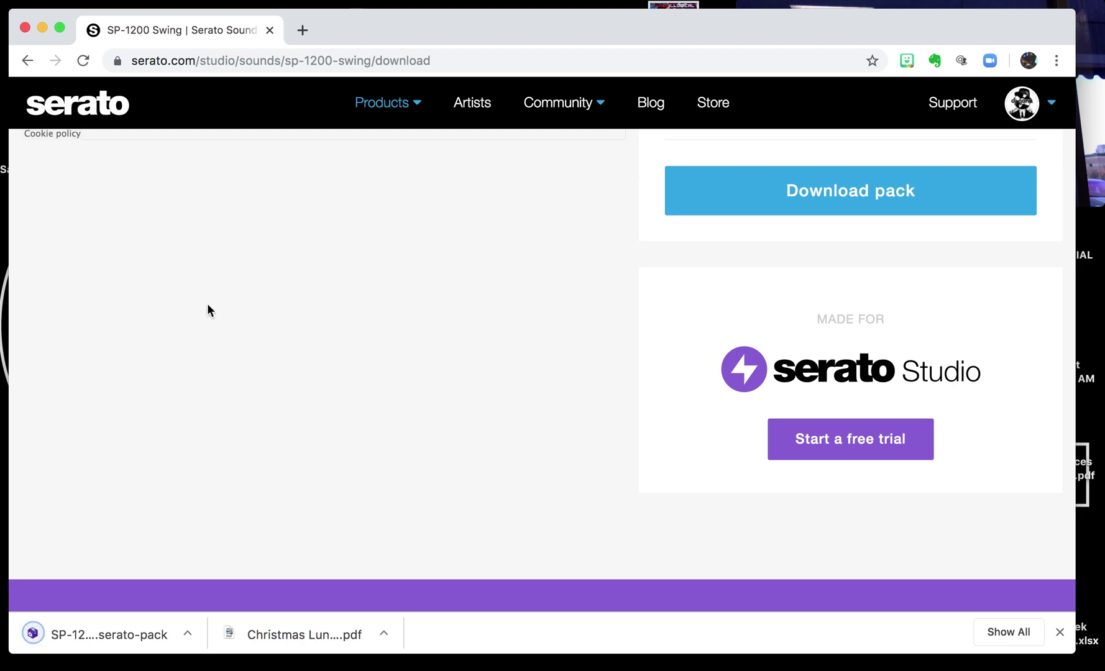
- Minimise Chrome to reveal the desktop with the downloaded pack file
left_click(43, 27)
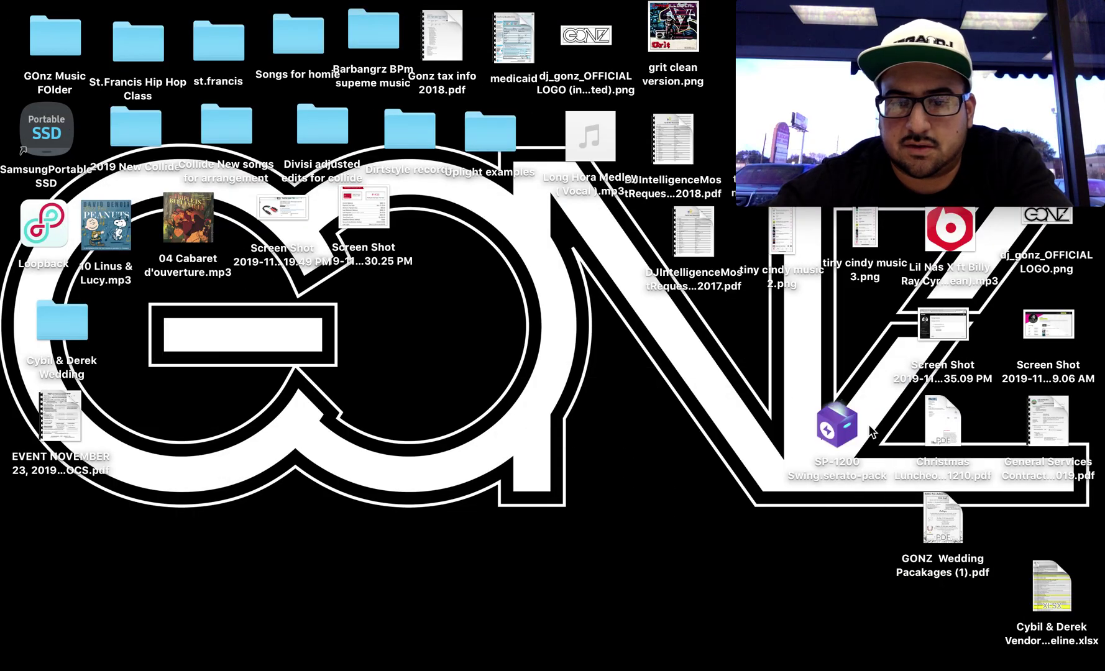
- Move the SP-1200 Swing.serato-pack file to the centre of the desktop
left_click_drag(829, 427, 512, 377)
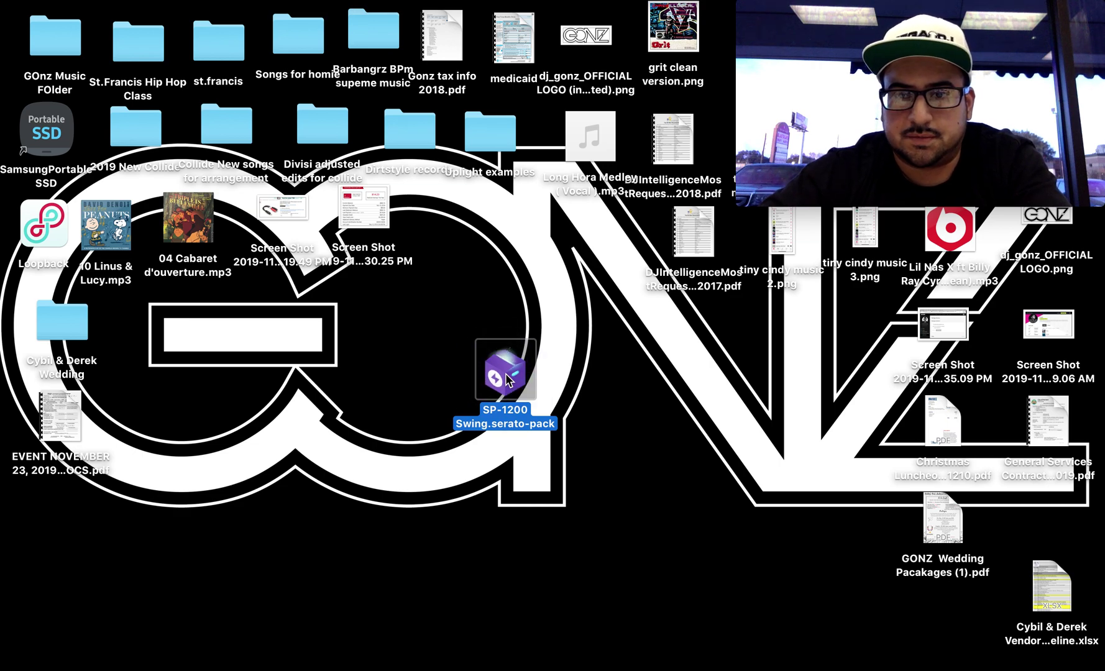
left_click(220, 513)
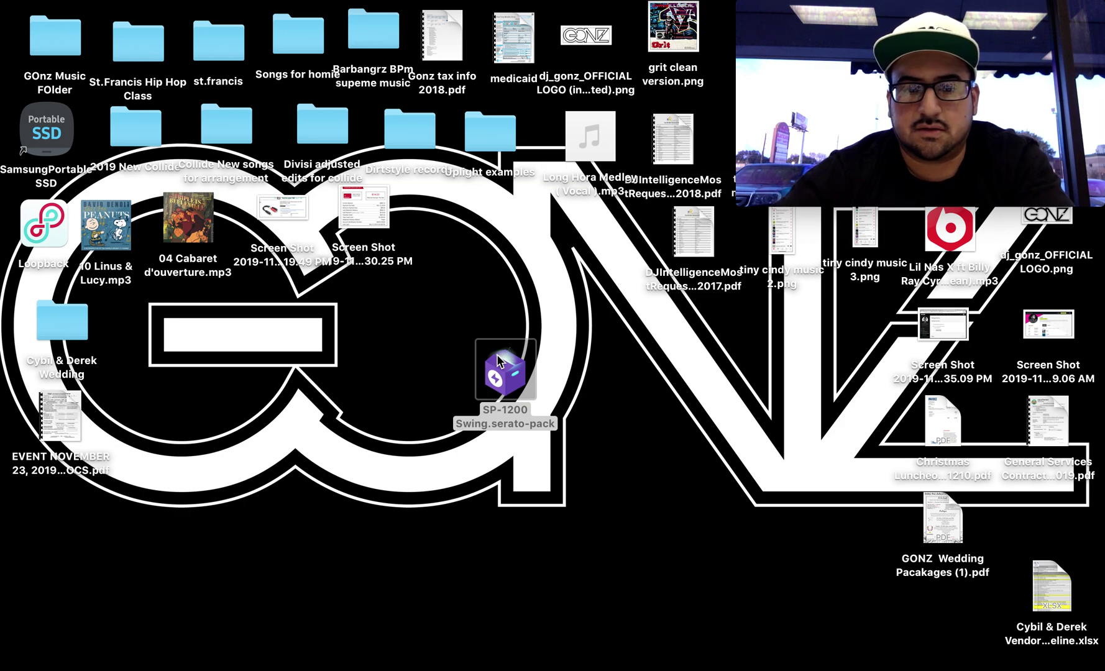
left_click(499, 359)
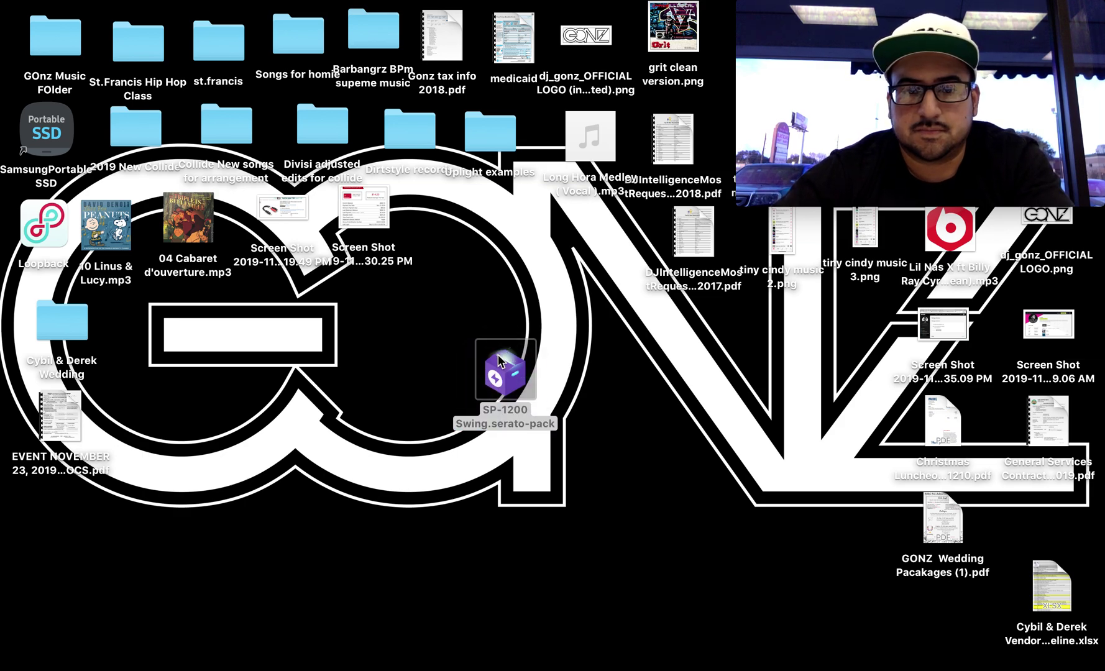
left_click(612, 387)
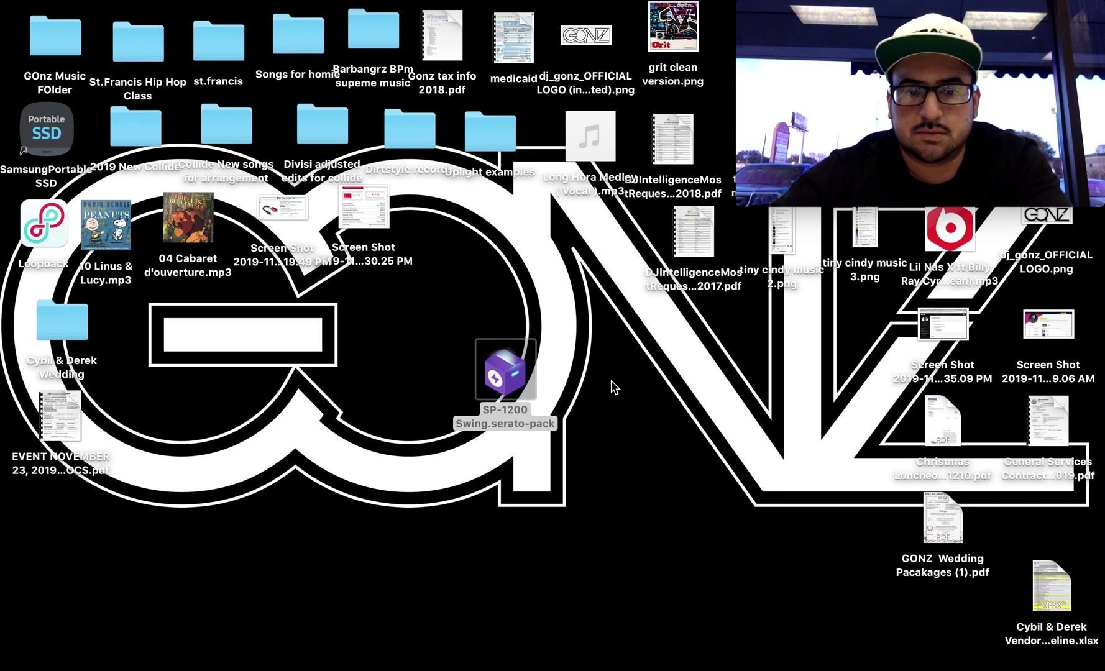
- Launch Serato Studio from the Dock
mouse_move(734, 669)
left_click(732, 638)
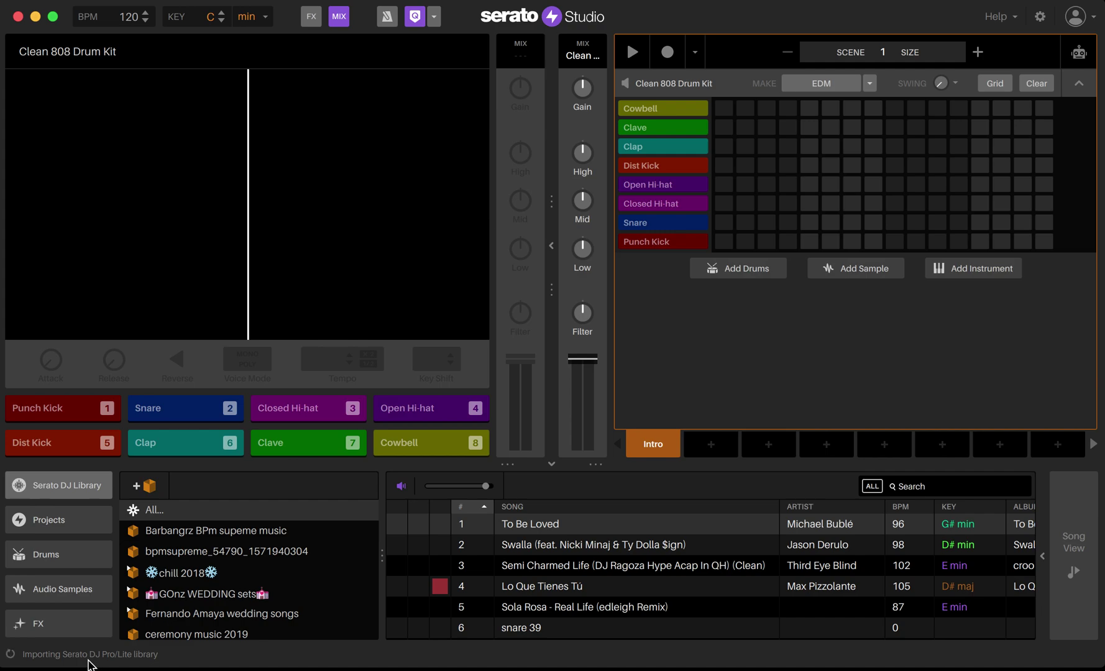
- Browse the Projects and demo projects crates, then return to the Audio Samples library
left_click(71, 589)
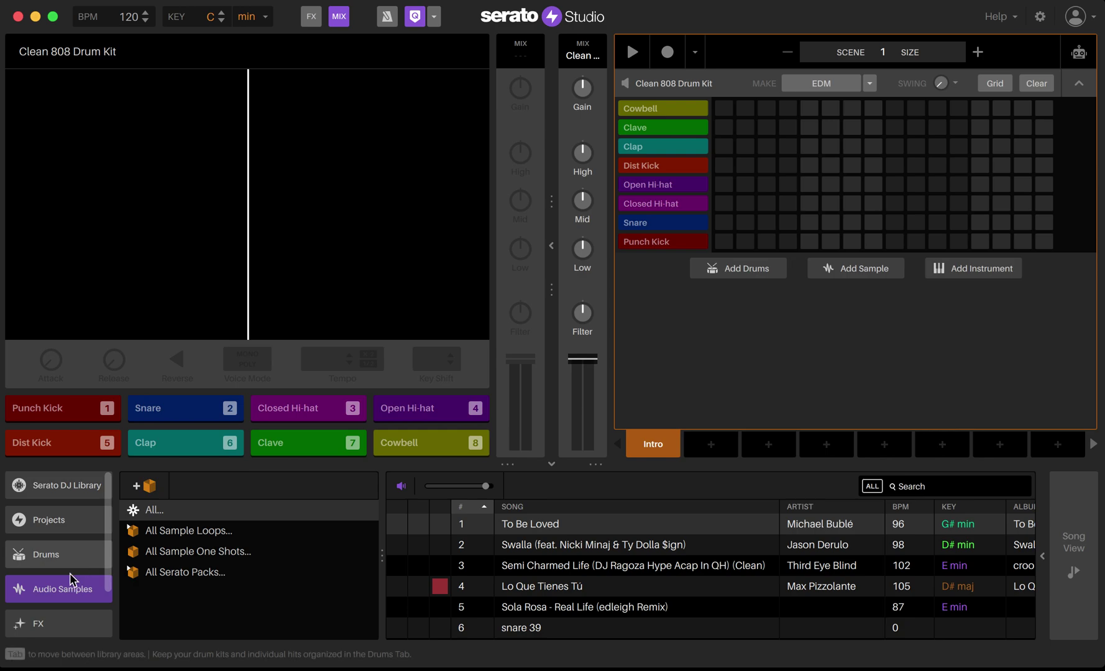
scroll(71, 578, "down", 2)
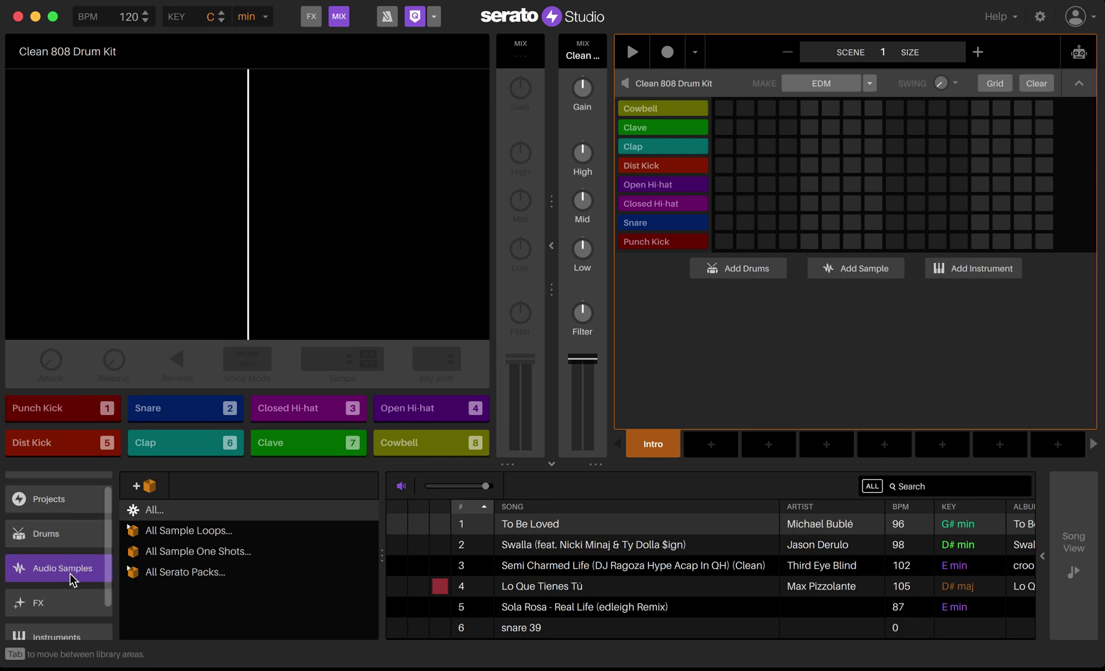
left_click(69, 505)
left_click(140, 530)
scroll(197, 613, "down", 3)
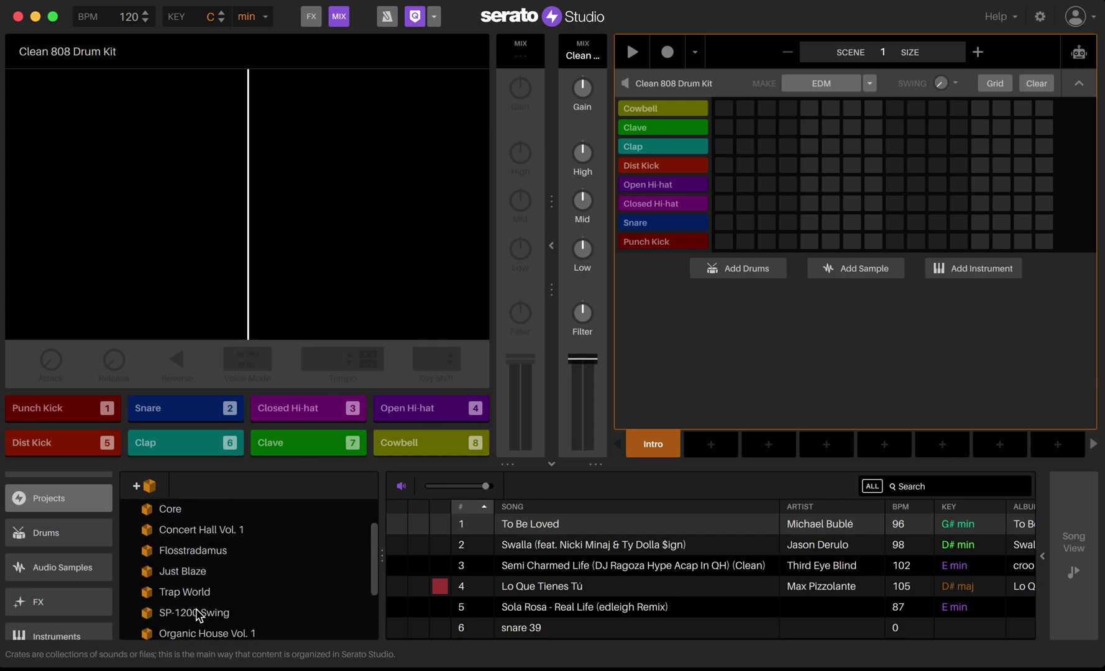
scroll(197, 613, "up", 3)
scroll(197, 613, "down", 3)
scroll(197, 613, "up", 3)
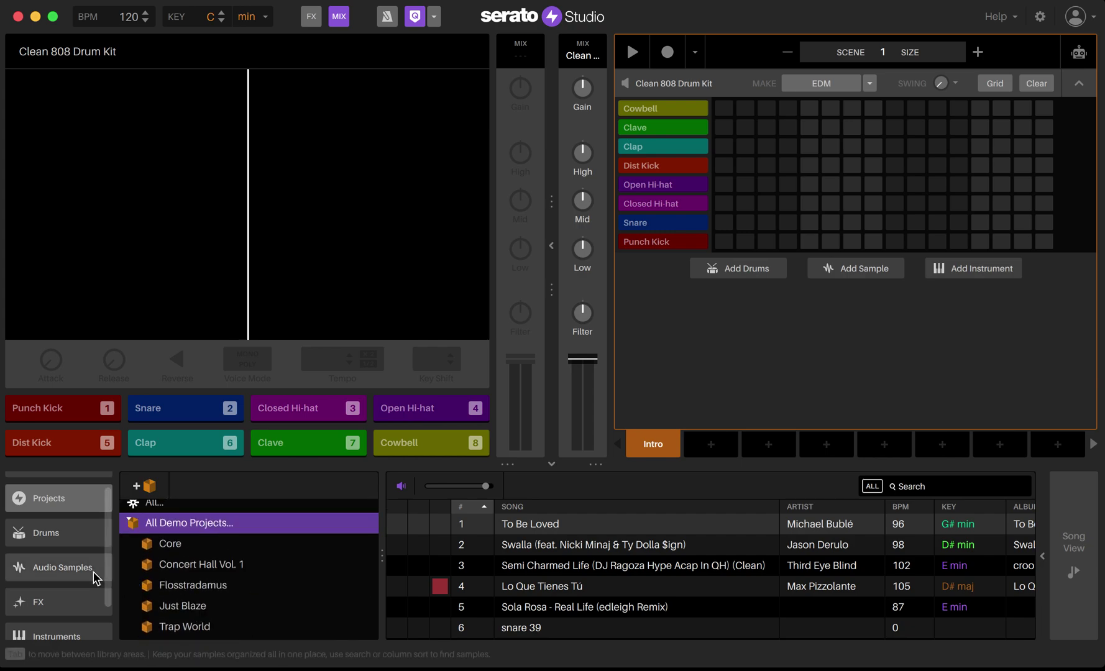
left_click(52, 568)
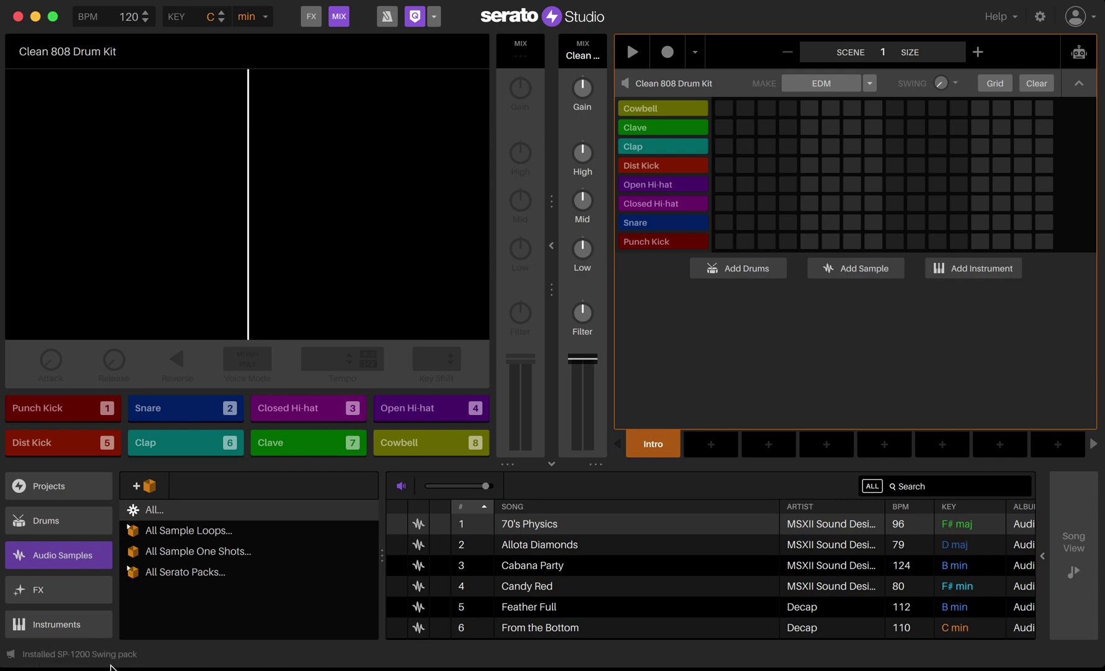
- List the SP-1200 Swing pack's Melodics loops and one-shots under All Serato Packs
left_click(136, 571)
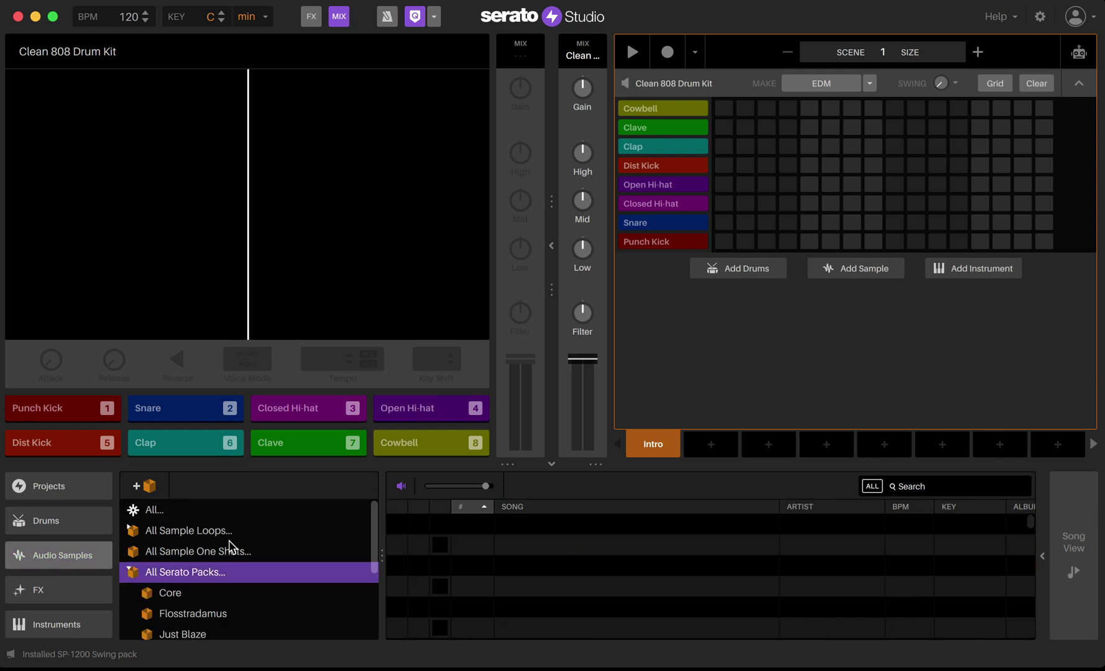
scroll(229, 547, "down", 2)
scroll(229, 546, "down", 1)
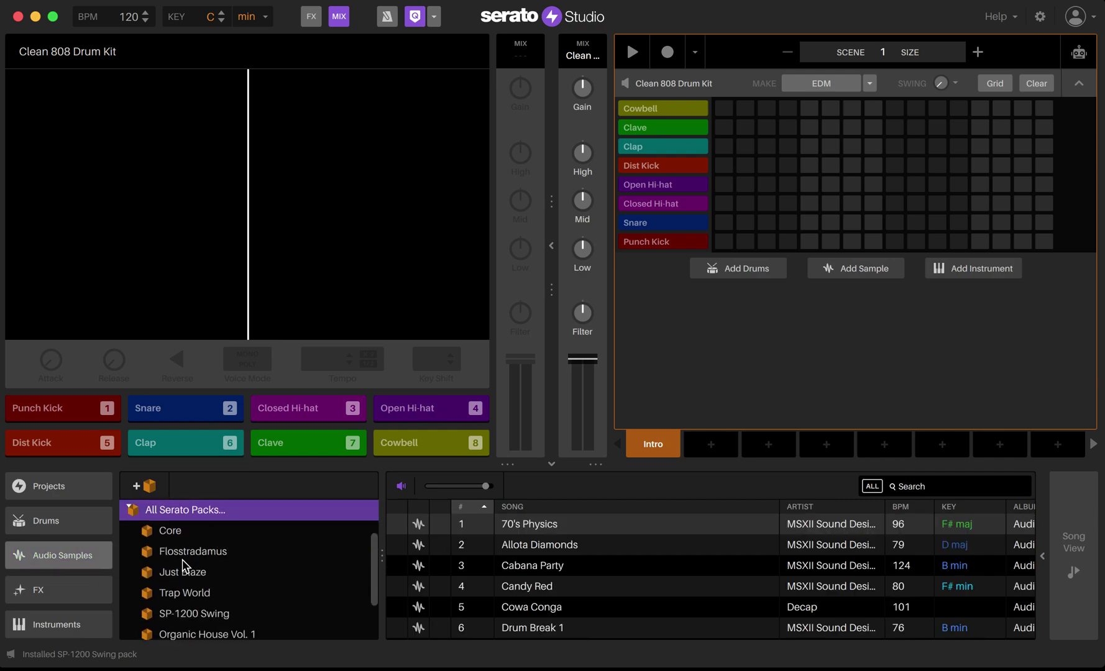
scroll(177, 597, "down", 3)
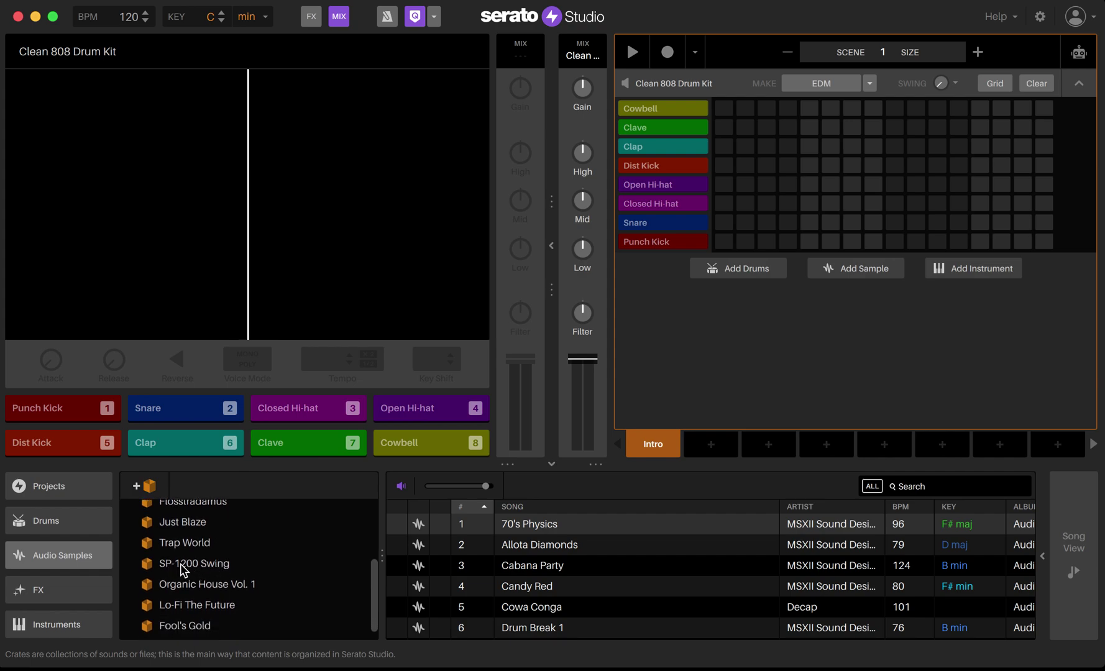
left_click(182, 566)
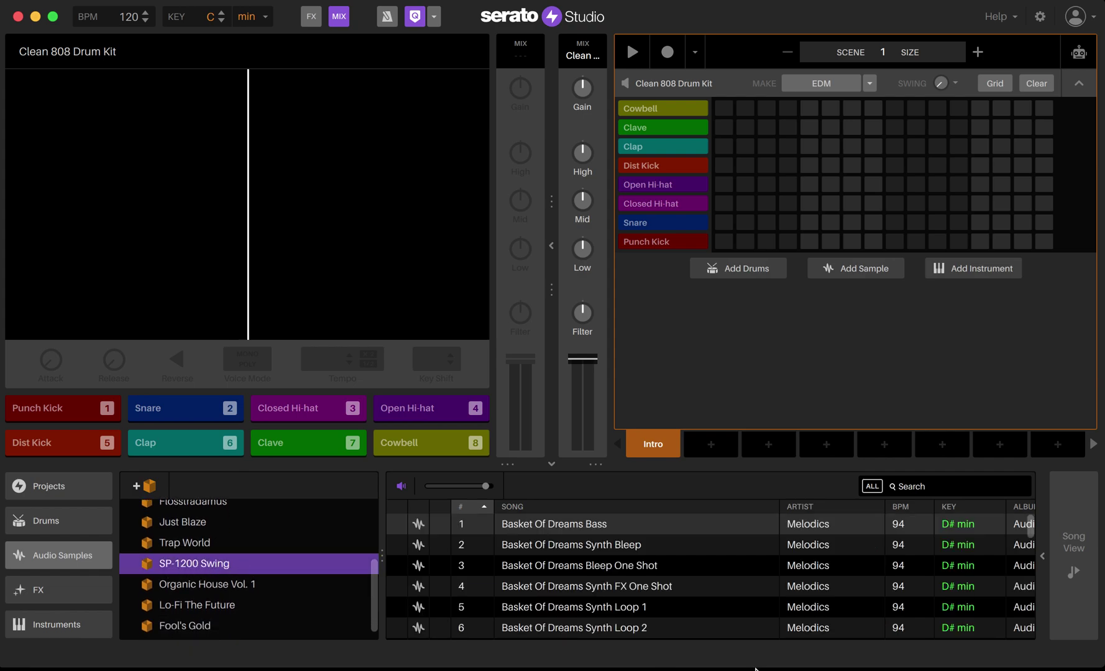
scroll(588, 588, "down", 8)
scroll(588, 587, "down", 8)
scroll(588, 587, "down", 8)
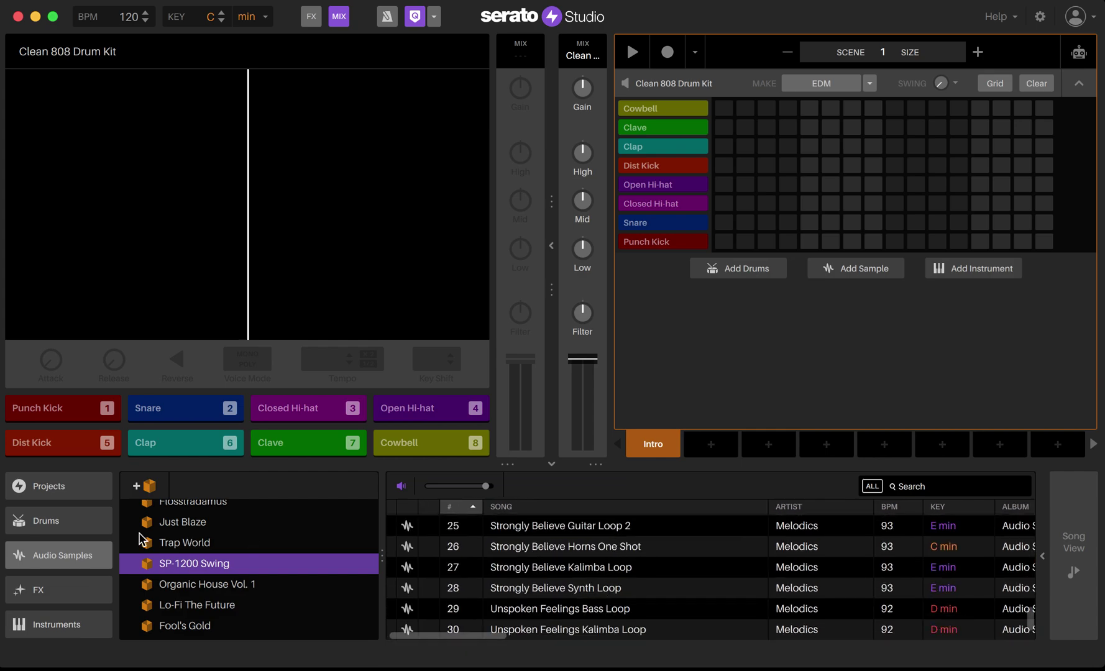
scroll(51, 560, "down", 2)
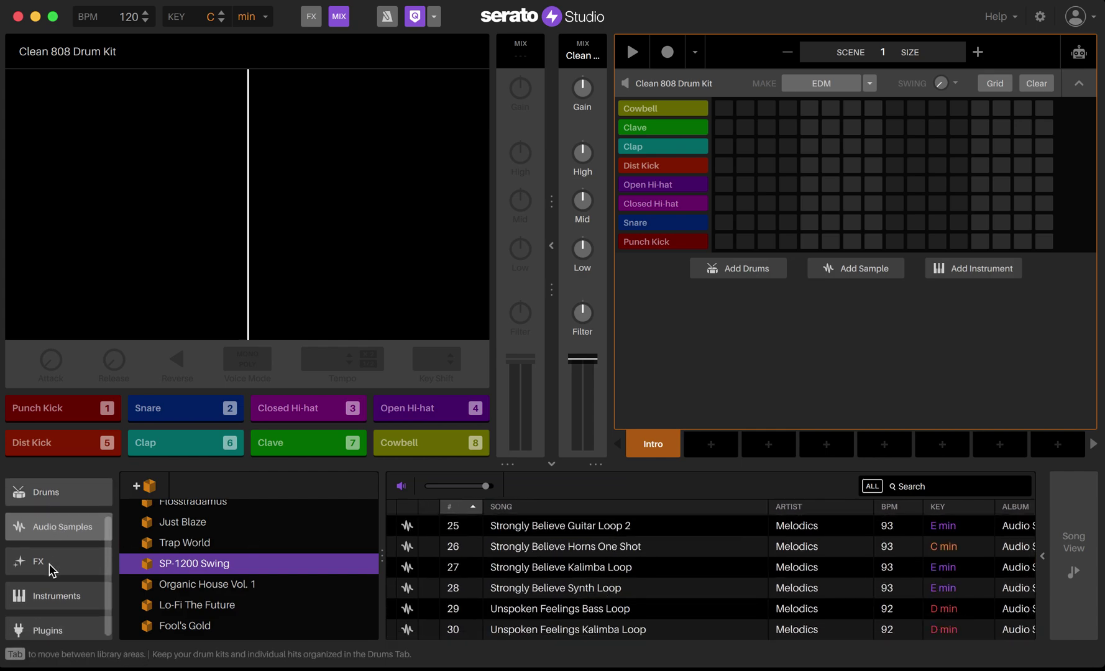
left_click(45, 598)
scroll(264, 545, "down", 2)
scroll(233, 561, "down", 2)
- View the SP-1200 Swing instruments (E Piano, Kalimba, SP Bass), then list all Serato pack instruments
left_click(136, 589)
scroll(207, 595, "down", 4)
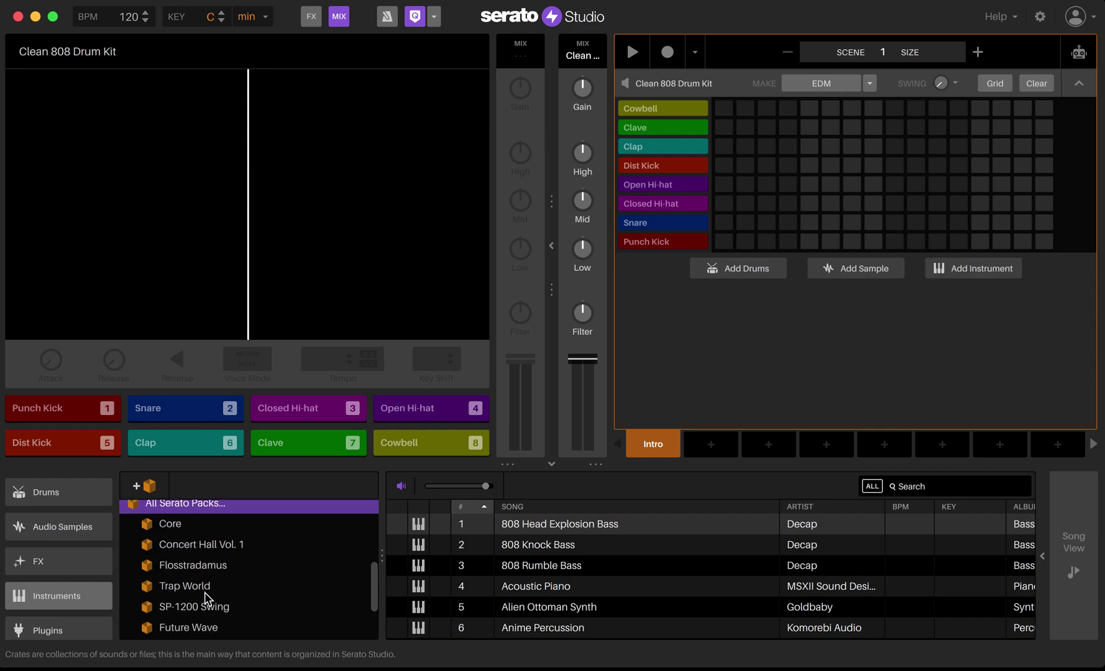
scroll(206, 598, "down", 1)
left_click(207, 591)
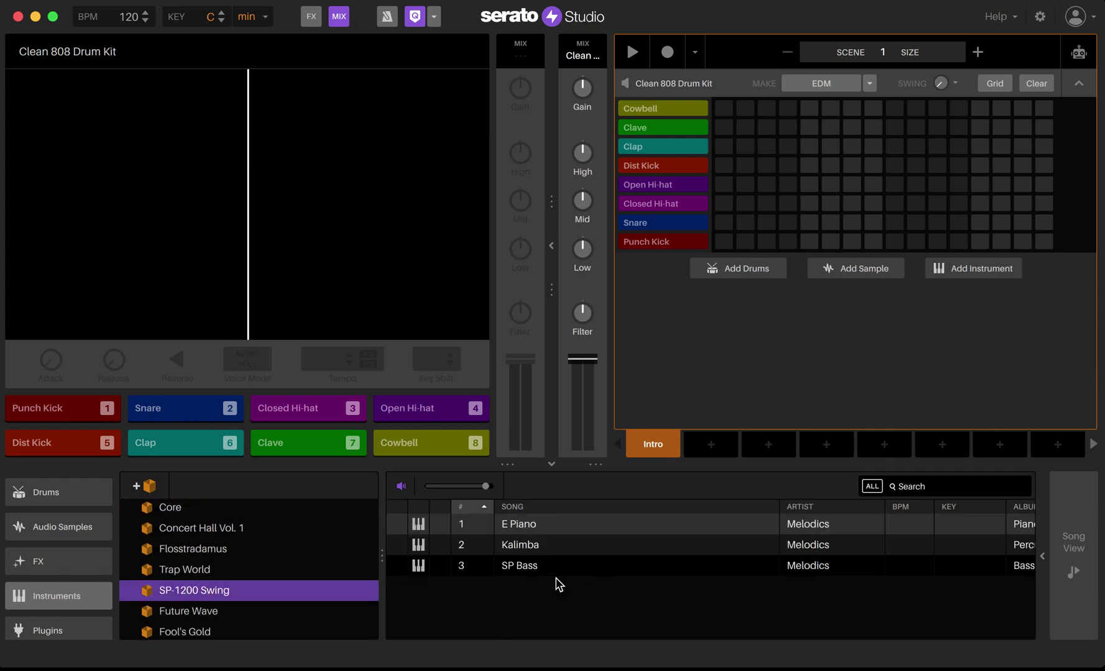
scroll(229, 564, "down", 1)
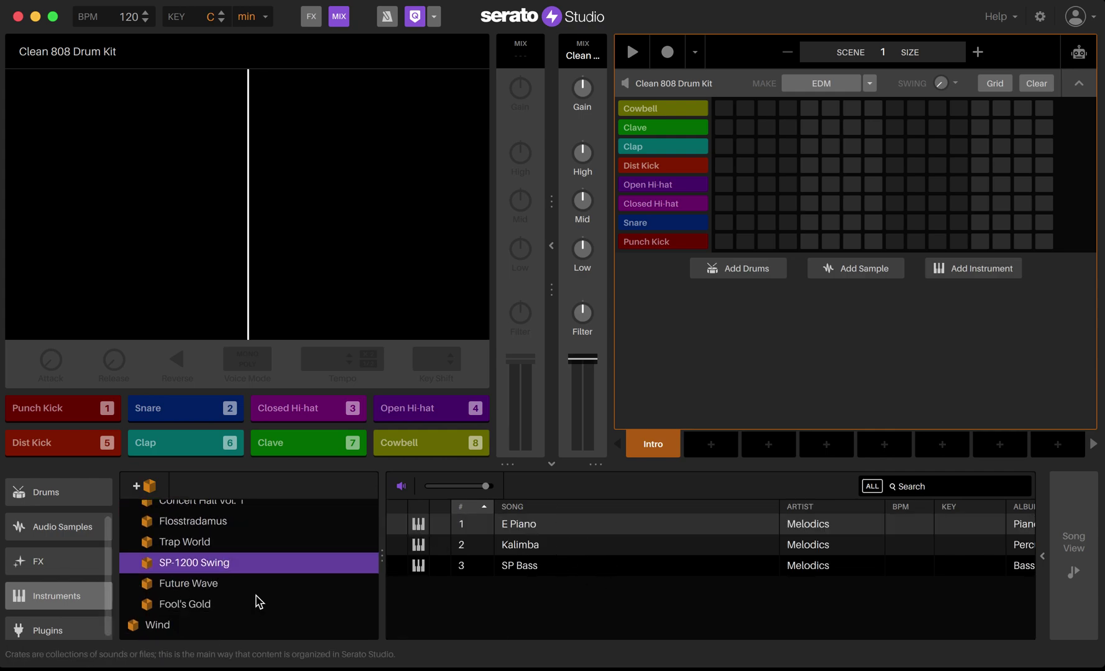
scroll(257, 601, "up", 3)
scroll(258, 602, "up", 3)
scroll(257, 601, "down", 1)
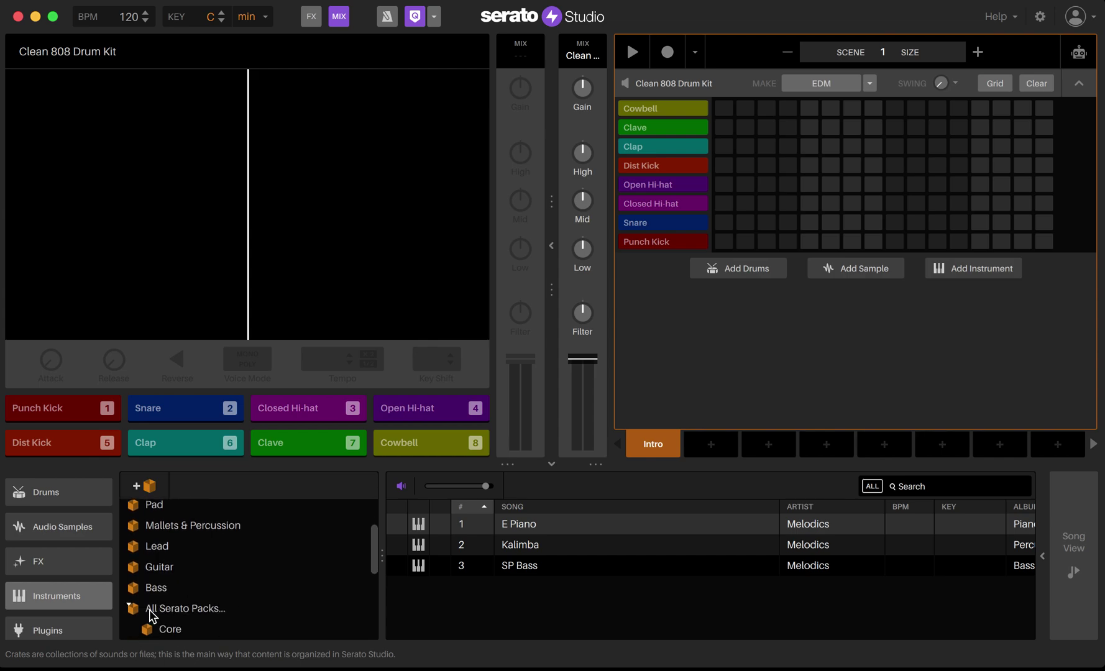
left_click(131, 609)
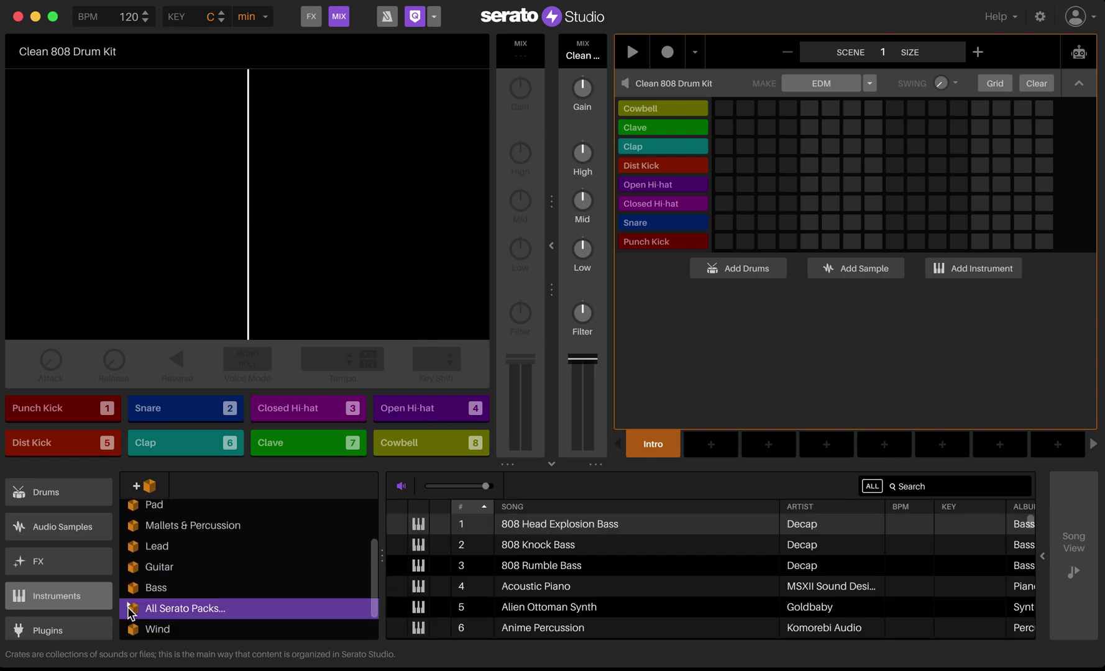
scroll(63, 581, "up", 3)
scroll(63, 581, "down", 3)
scroll(63, 569, "up", 3)
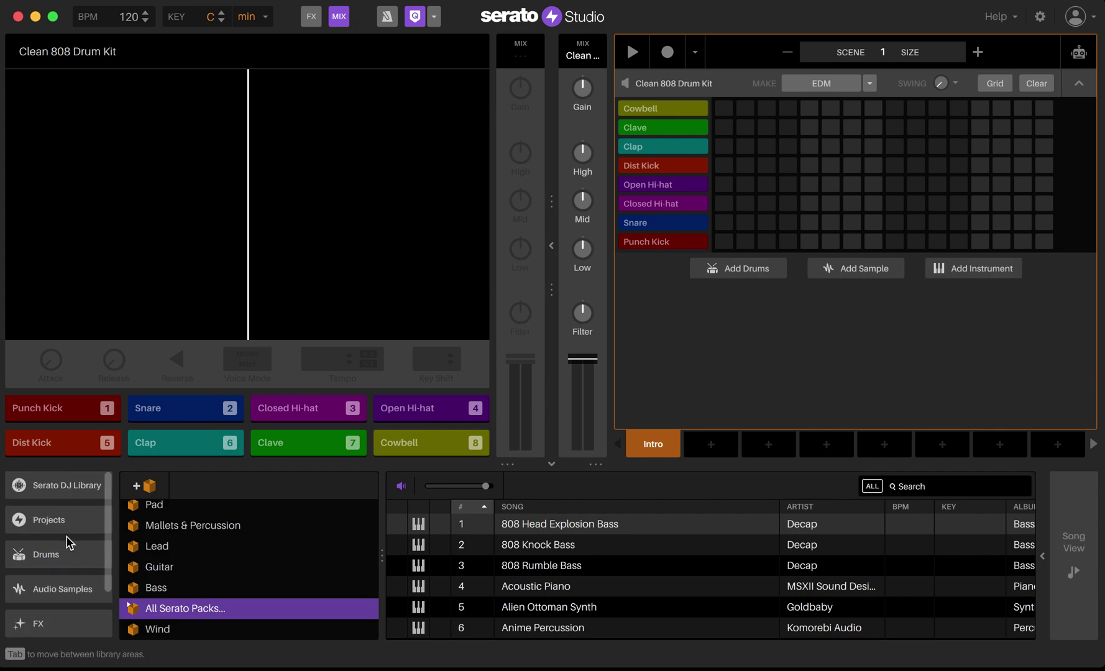